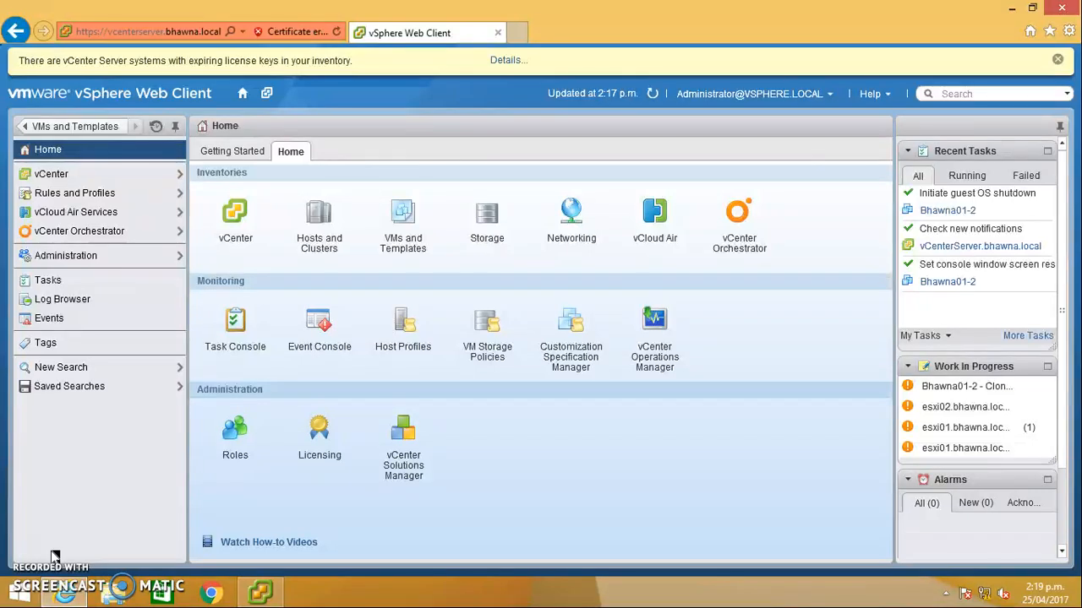
Step: Open the VMs and Templates inventory from vCenter
{"action": "left_click", "coordinate": [39, 548]}
{"action": "left_click", "coordinate": [309, 175]}
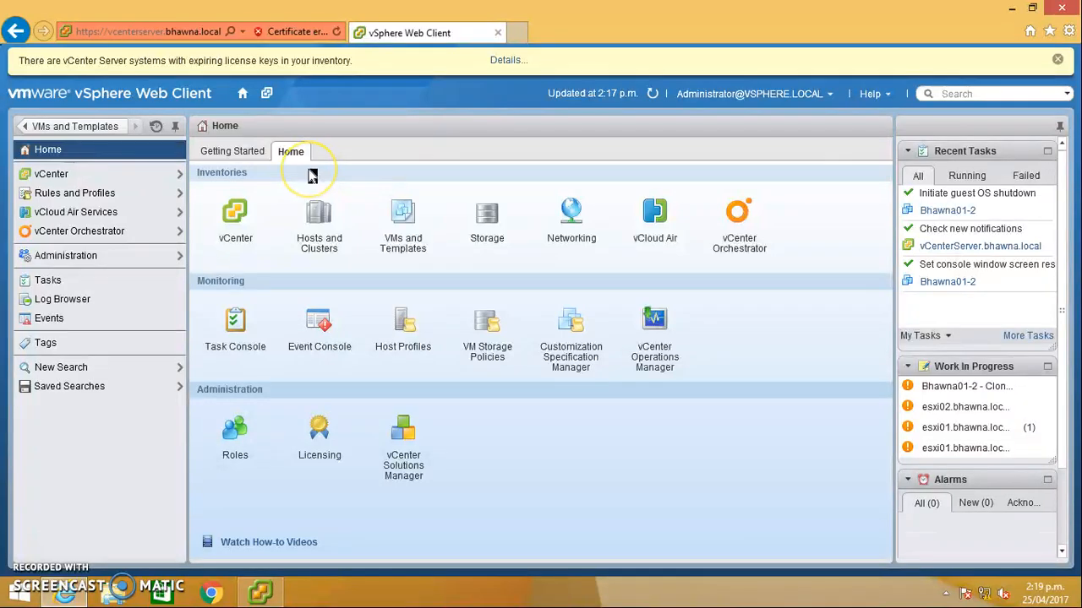
{"action": "left_click", "coordinate": [234, 234]}
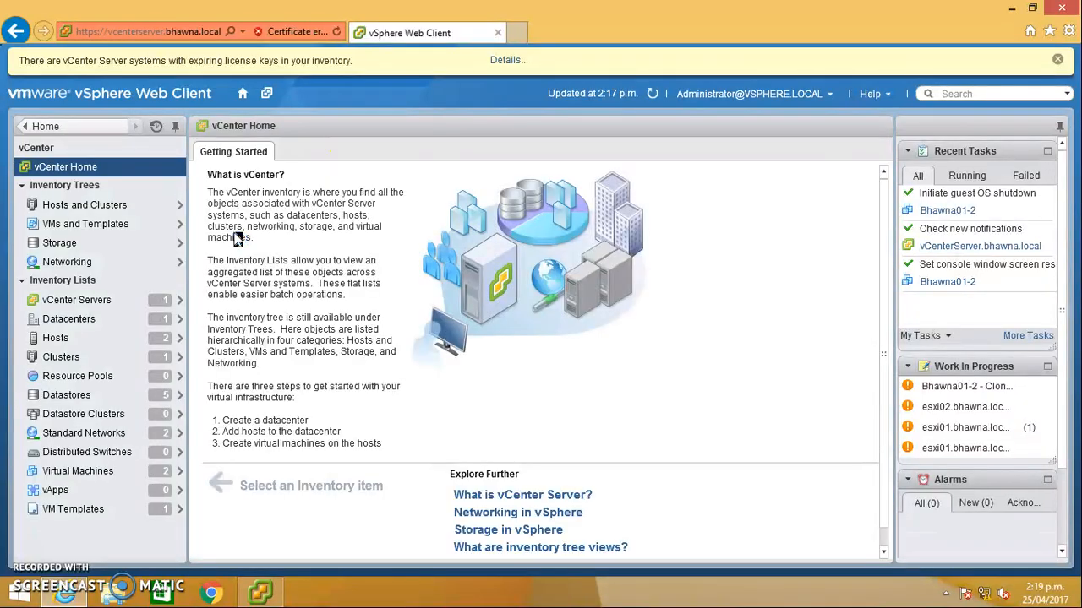
{"action": "left_click", "coordinate": [123, 223]}
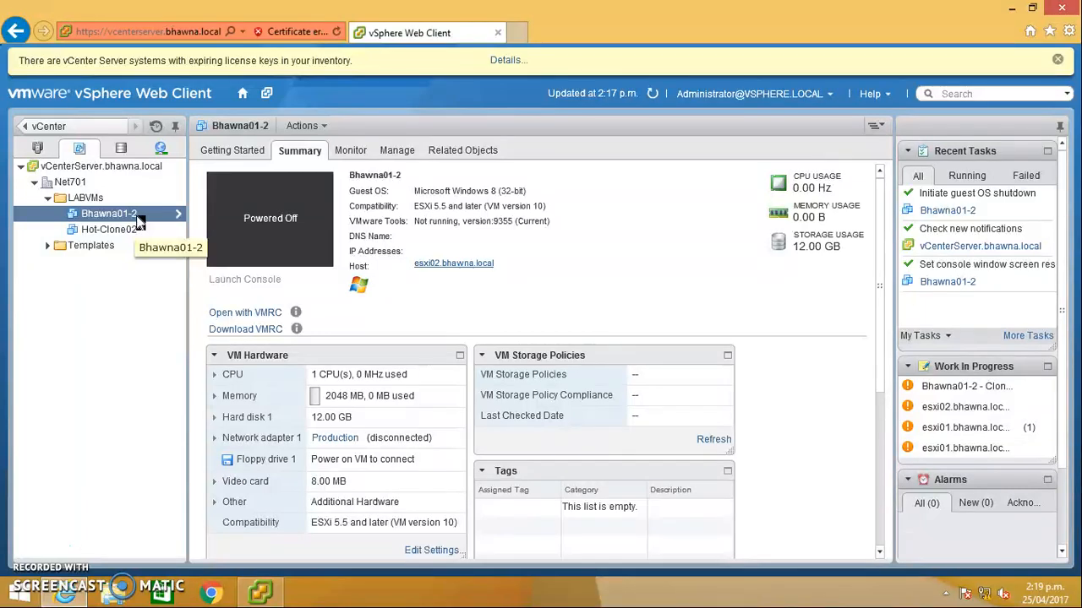
Step: Open the advanced configuration parameters in the settings of the first virtual machine in the LABVMs folder
{"action": "right_click", "coordinate": [137, 217]}
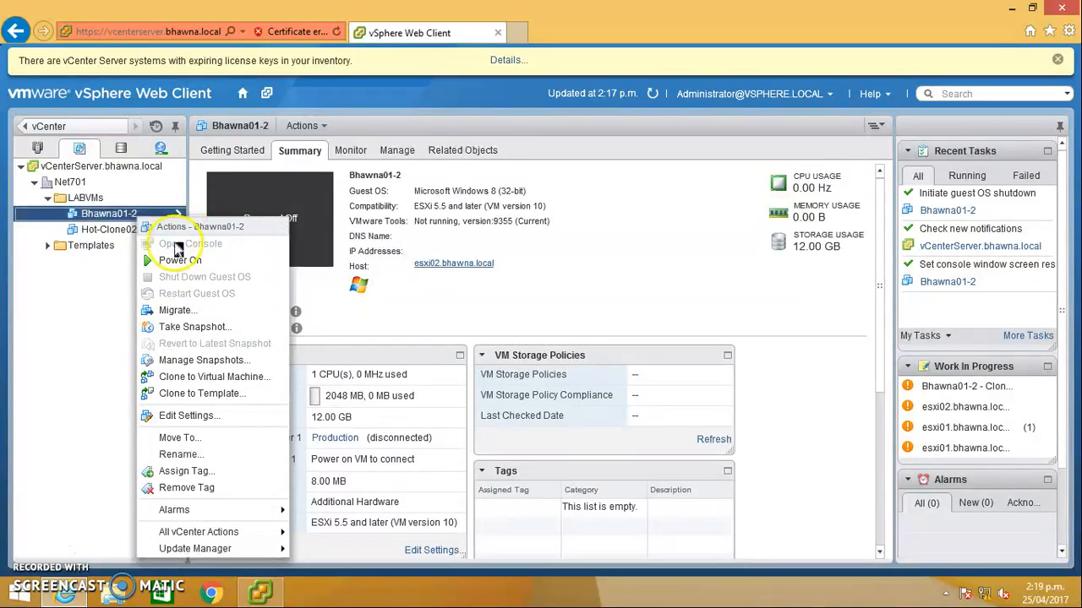
{"action": "left_click", "coordinate": [77, 340]}
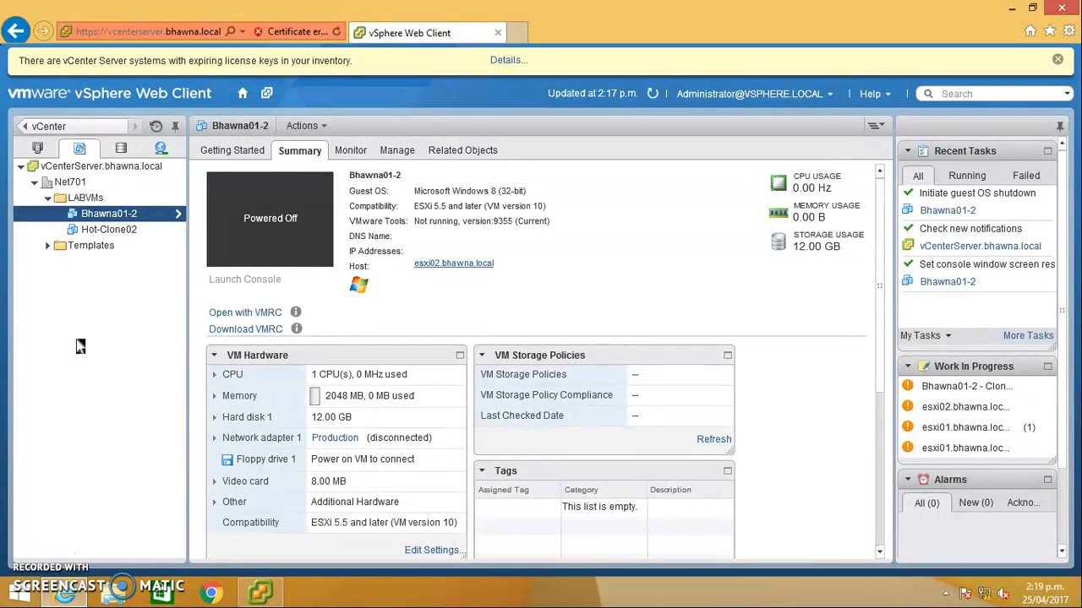
{"action": "left_click", "coordinate": [135, 218]}
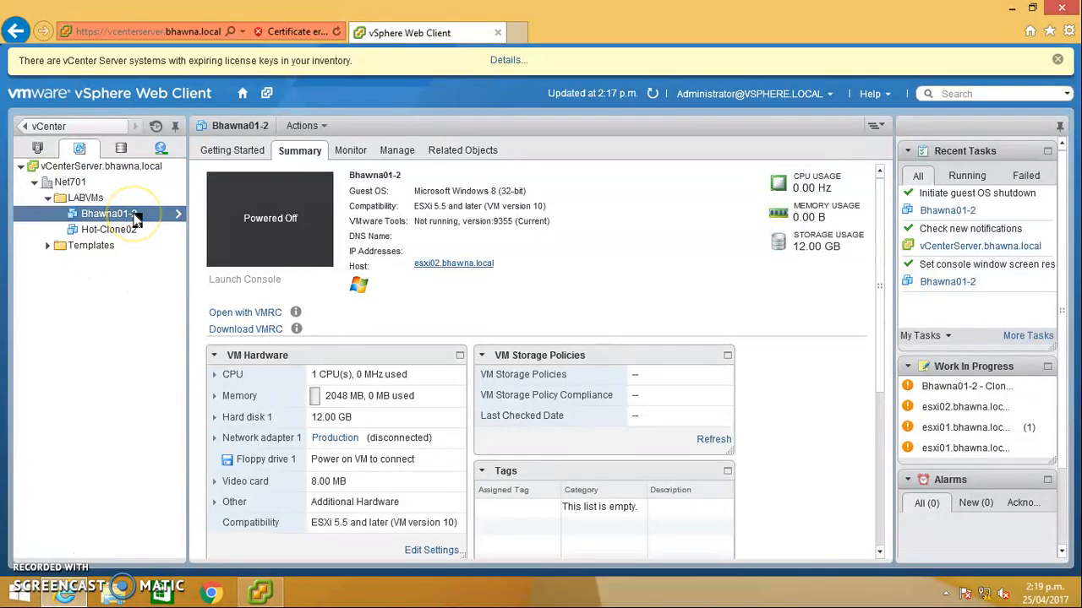
{"action": "right_click", "coordinate": [137, 217]}
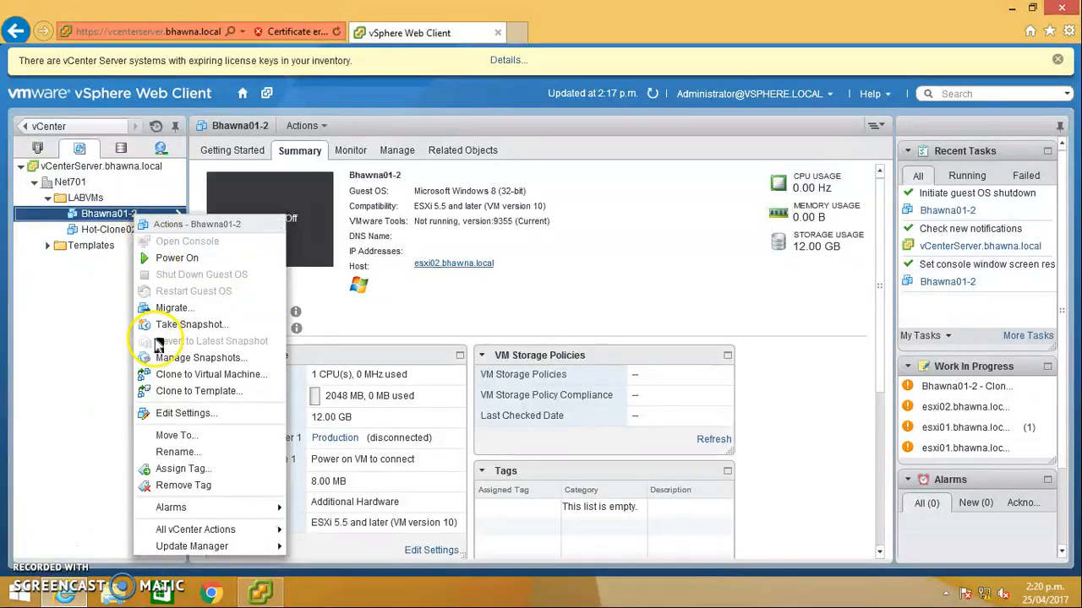
{"action": "left_click", "coordinate": [173, 416]}
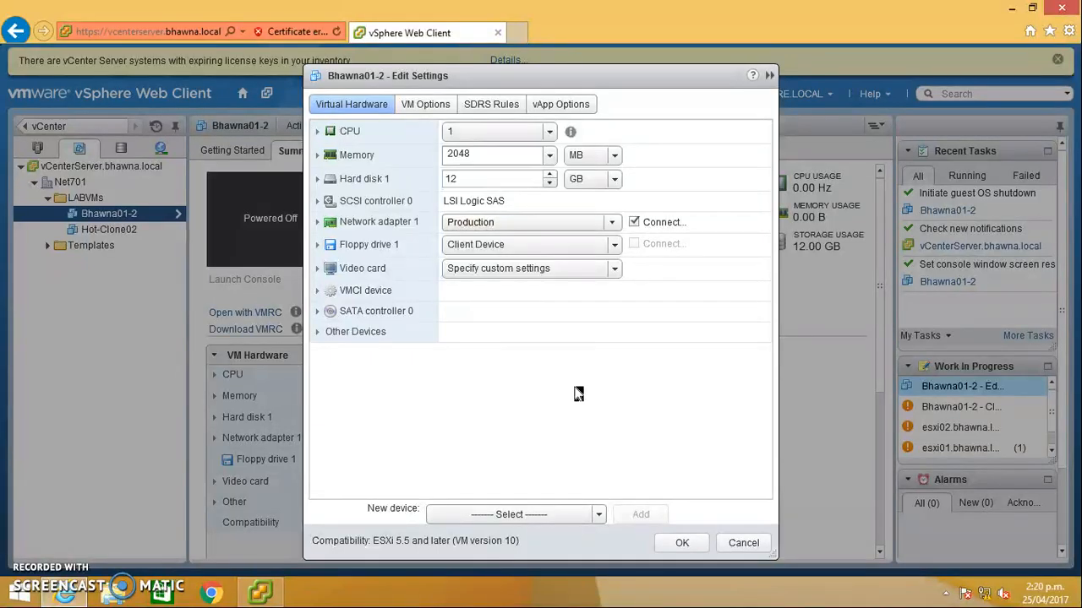
{"action": "left_click", "coordinate": [431, 109]}
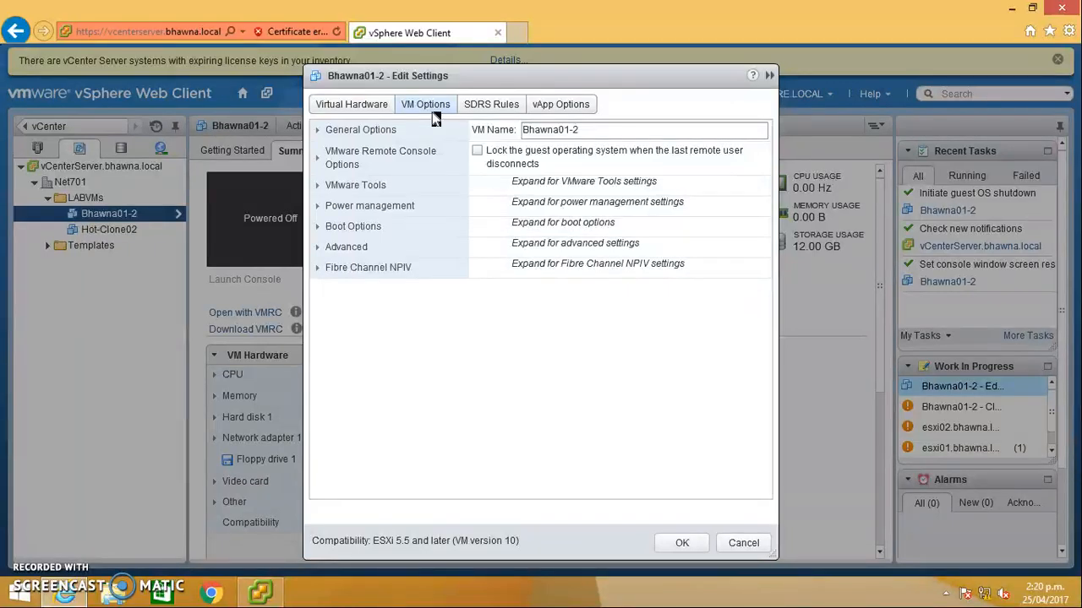
{"action": "left_click", "coordinate": [353, 247]}
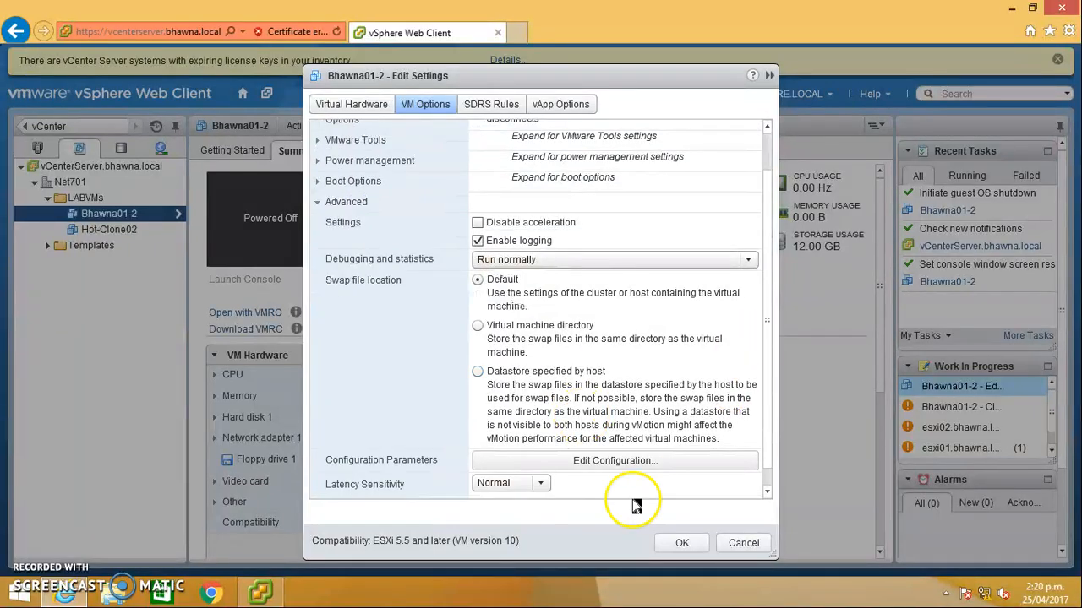
{"action": "left_click", "coordinate": [639, 464]}
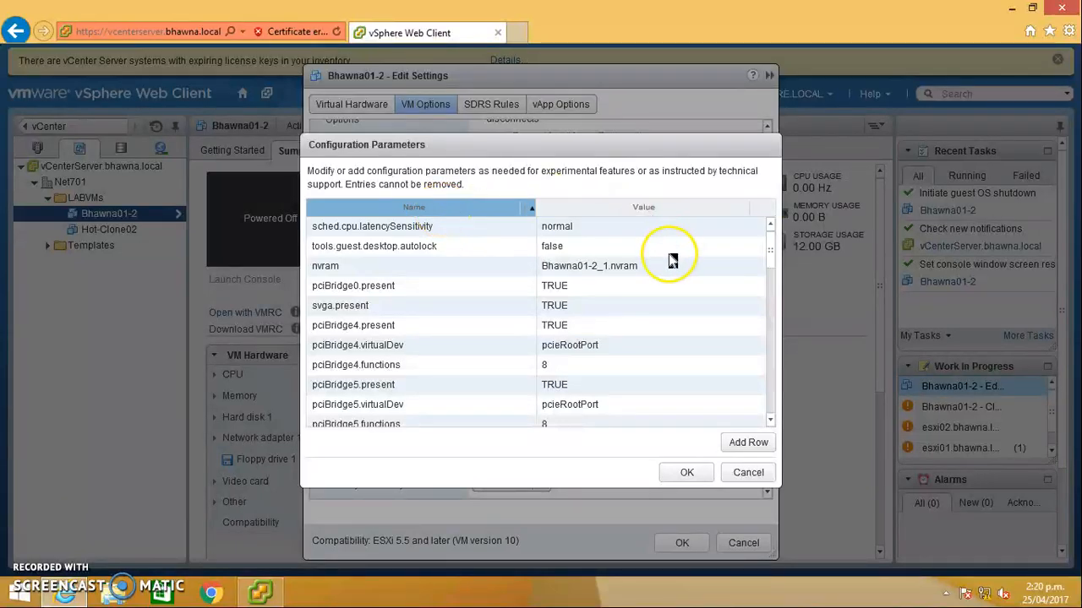
Step: Find the replay.supported parameter in the configuration parameters and check its value
{"action": "left_click", "coordinate": [743, 286]}
{"action": "scroll", "coordinate": [770, 267], "scroll_direction": "down", "scroll_amount": 2}
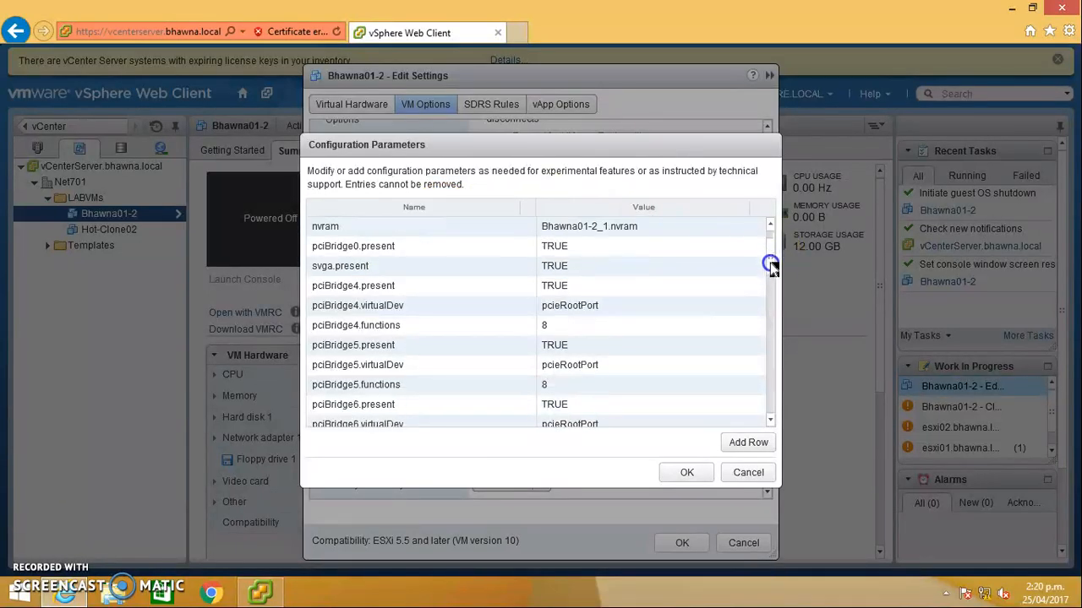
{"action": "left_click_drag", "start_coordinate": [770, 267], "coordinate": [768, 343]}
{"action": "left_click", "coordinate": [369, 289]}
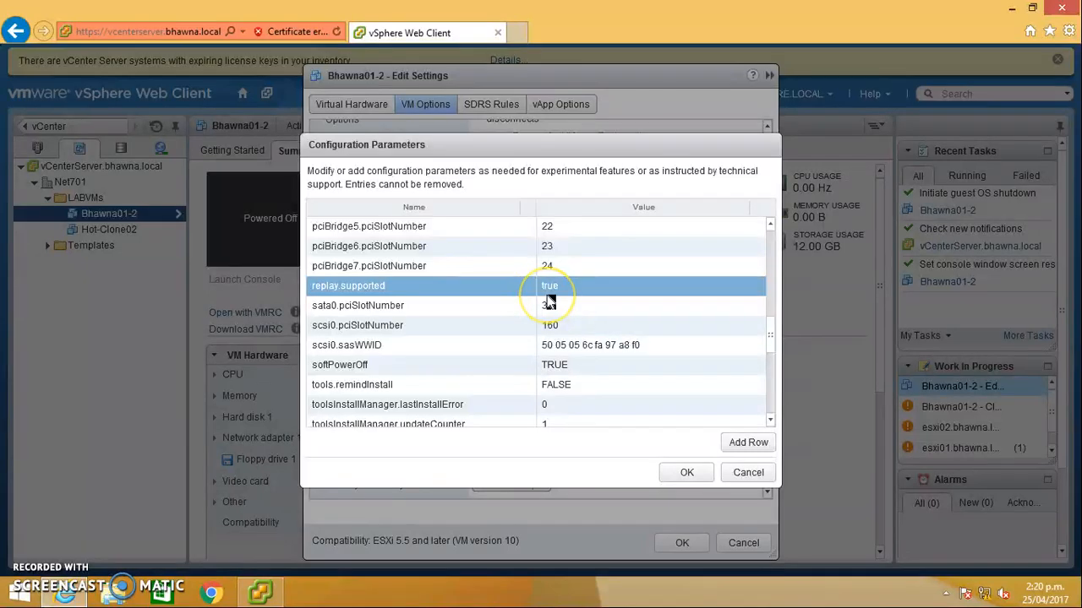
{"action": "left_click", "coordinate": [653, 305]}
{"action": "left_click", "coordinate": [660, 286]}
Step: Find the replay.allowBTOnly parameter in the configuration parameters and check its value
{"action": "left_click_drag", "start_coordinate": [771, 353], "coordinate": [772, 364]}
{"action": "left_click", "coordinate": [414, 365]}
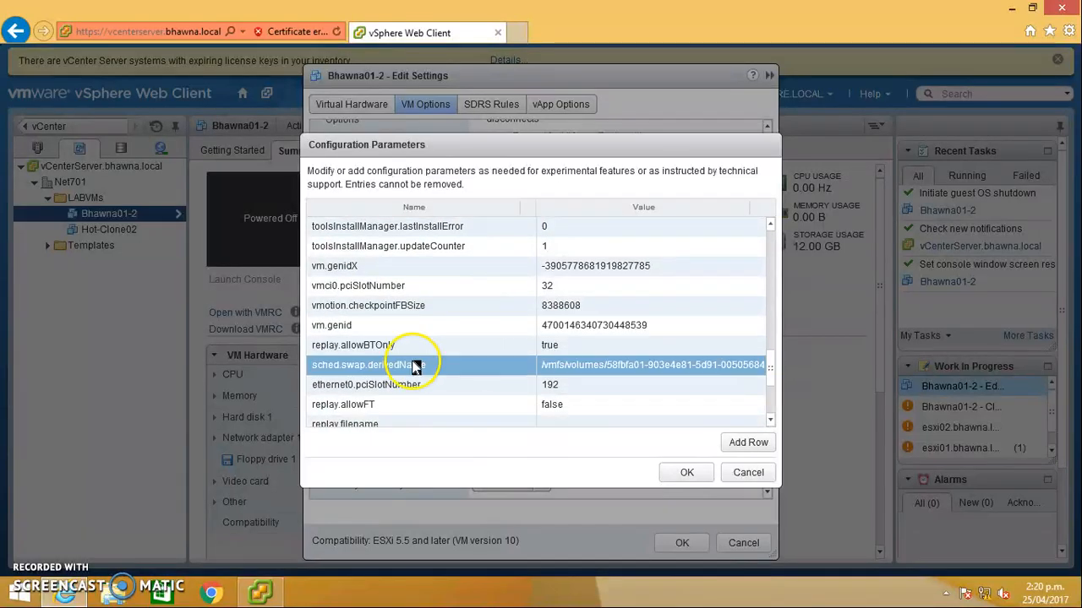
{"action": "left_click", "coordinate": [414, 347]}
{"action": "left_click", "coordinate": [475, 327]}
{"action": "left_click", "coordinate": [547, 347]}
Step: Set the replay.allowFT parameter to true and save the virtual machine's settings
{"action": "left_click", "coordinate": [370, 408]}
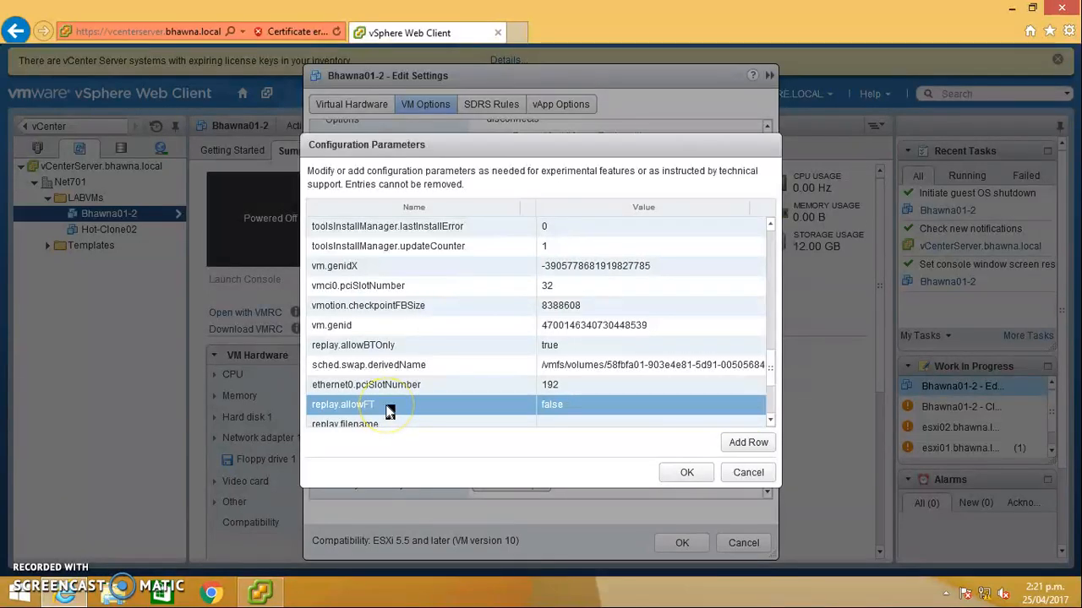
{"action": "left_click", "coordinate": [590, 407]}
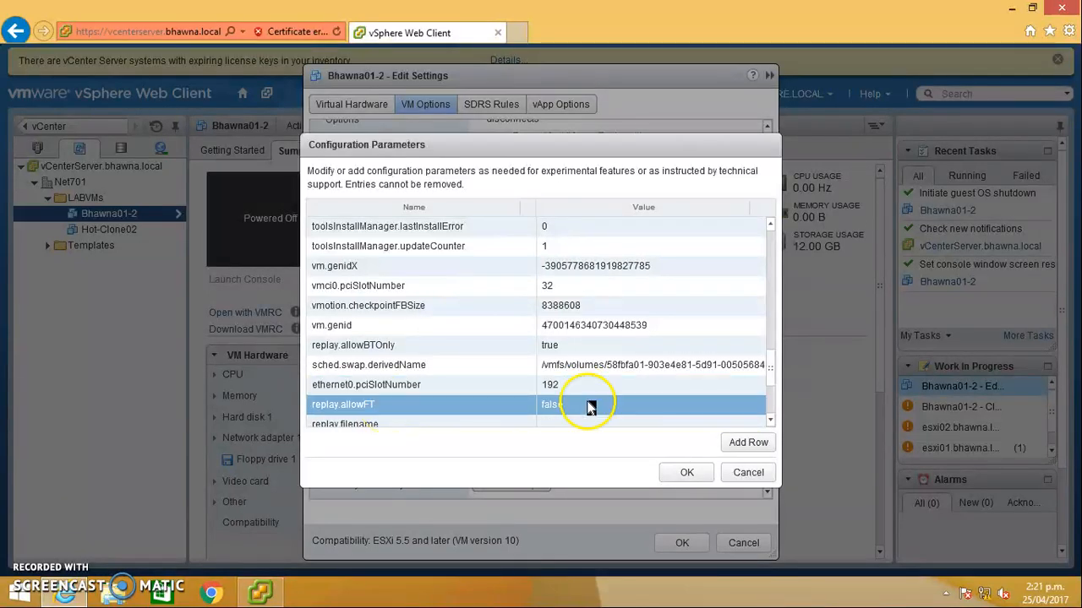
{"action": "left_click", "coordinate": [590, 407]}
{"action": "key", "text": "BackSpace"}
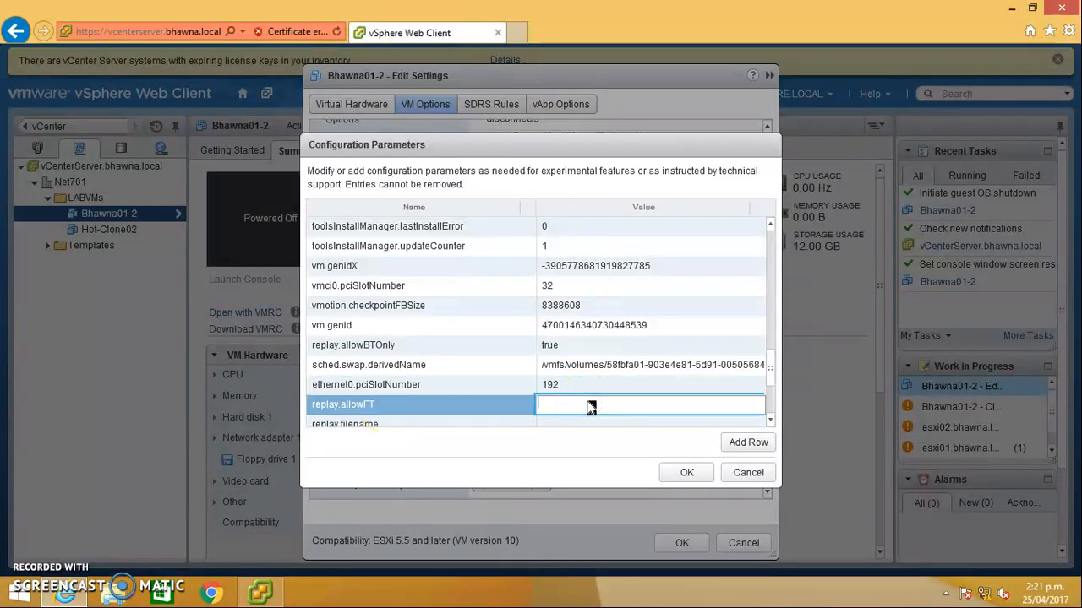
{"action": "type", "text": "true"}
{"action": "left_click", "coordinate": [686, 473]}
{"action": "left_click", "coordinate": [682, 542]}
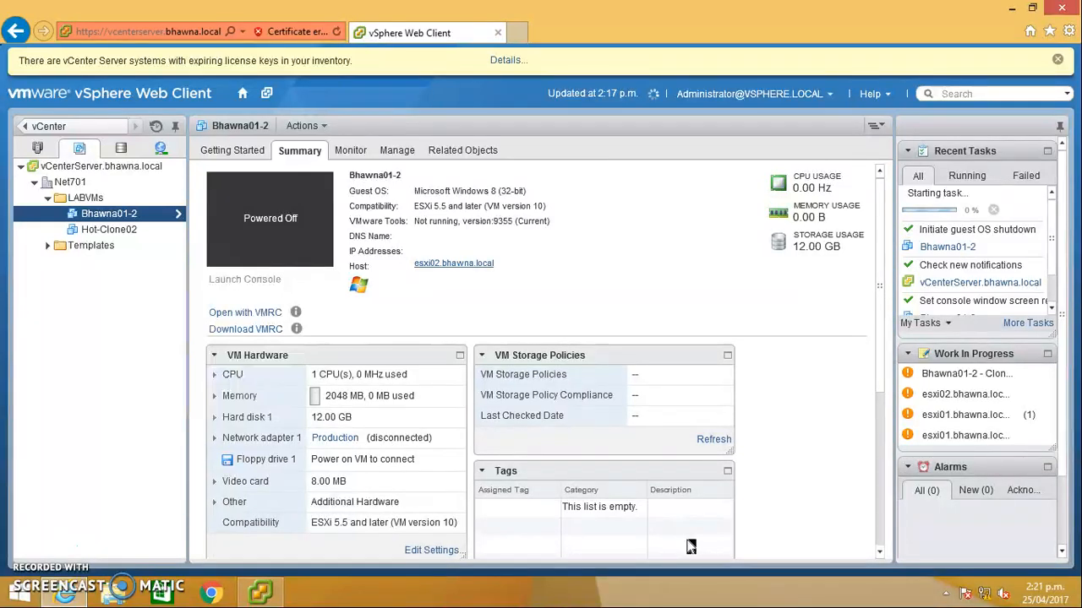
{"action": "left_click", "coordinate": [659, 91]}
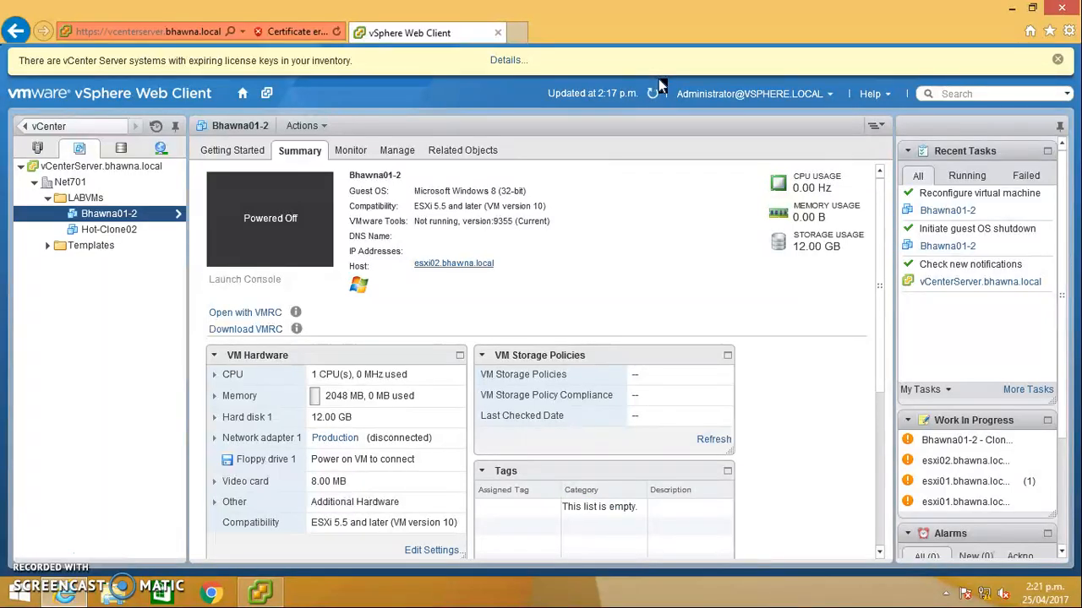
{"action": "left_click", "coordinate": [96, 248]}
{"action": "left_click", "coordinate": [113, 347]}
{"action": "left_click", "coordinate": [115, 250]}
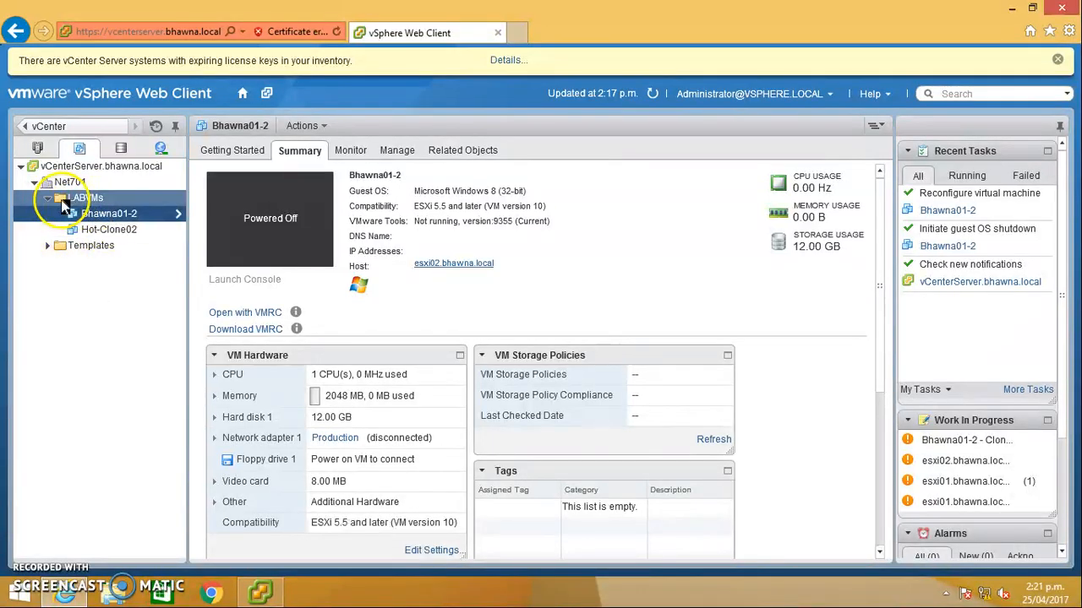
Step: Open the summary of the esxi01 host in the Hosts and Clusters inventory
{"action": "left_click", "coordinate": [80, 131]}
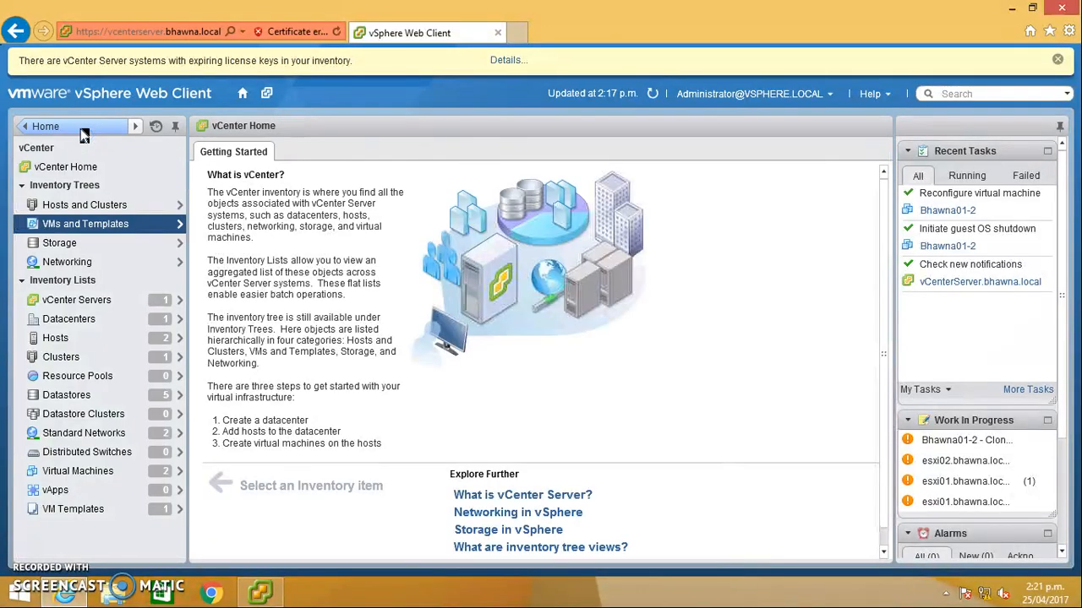
{"action": "left_click", "coordinate": [85, 208]}
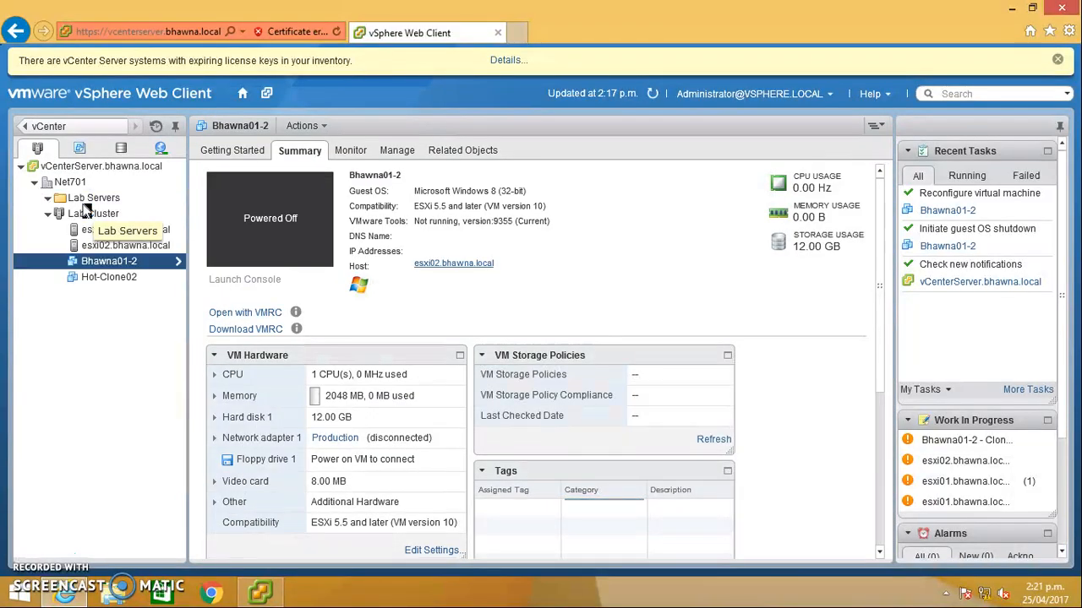
{"action": "left_click", "coordinate": [94, 234]}
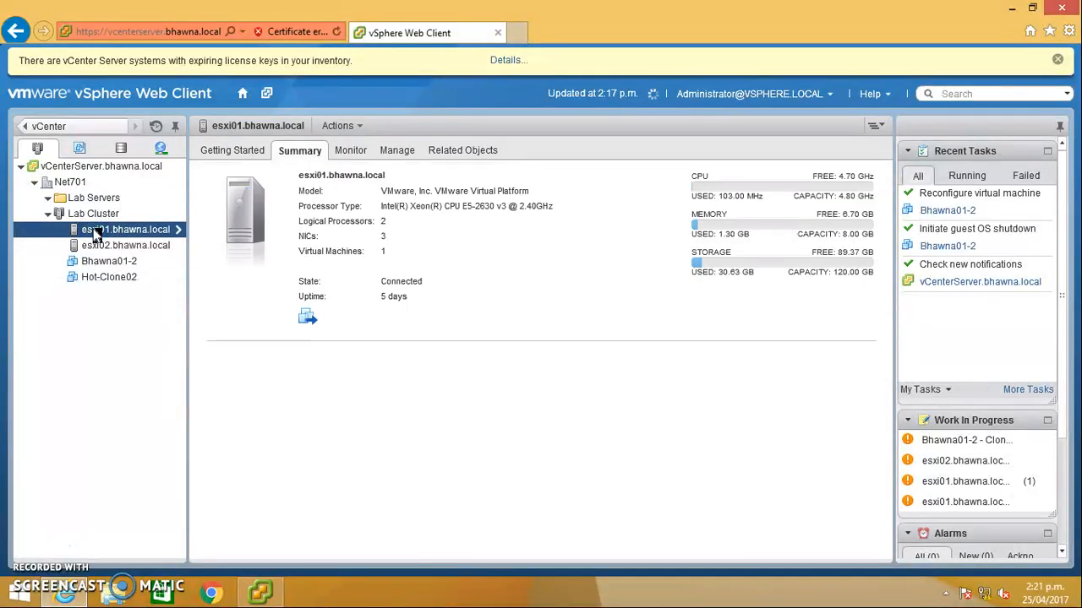
{"action": "left_click", "coordinate": [302, 152]}
Step: Check whether the esxi01 host is configured for FT in its configuration summary
{"action": "left_click", "coordinate": [764, 403]}
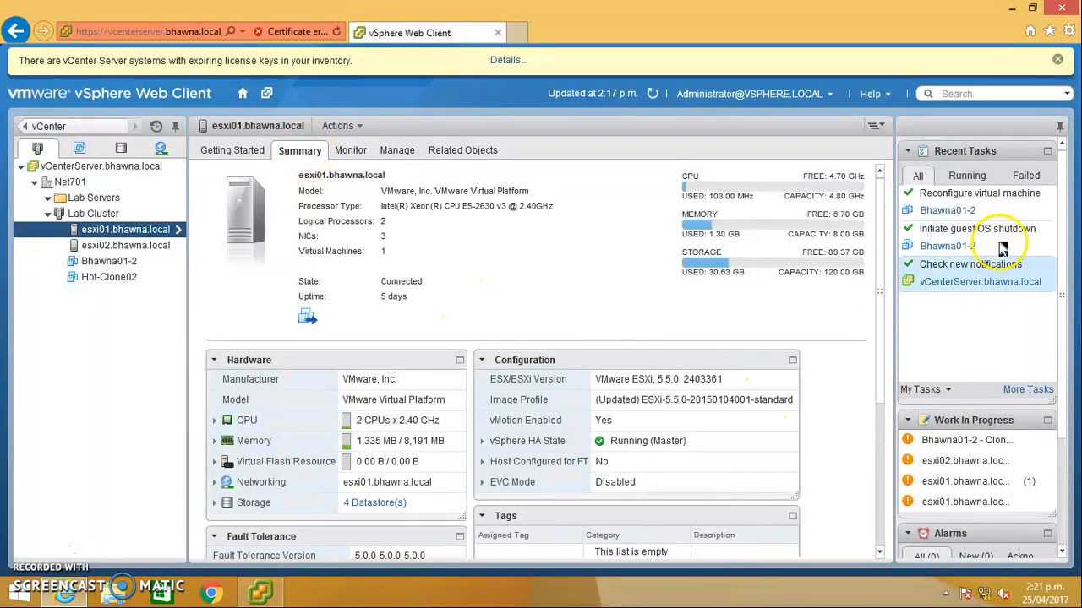
{"action": "left_click_drag", "start_coordinate": [884, 278], "coordinate": [881, 339]}
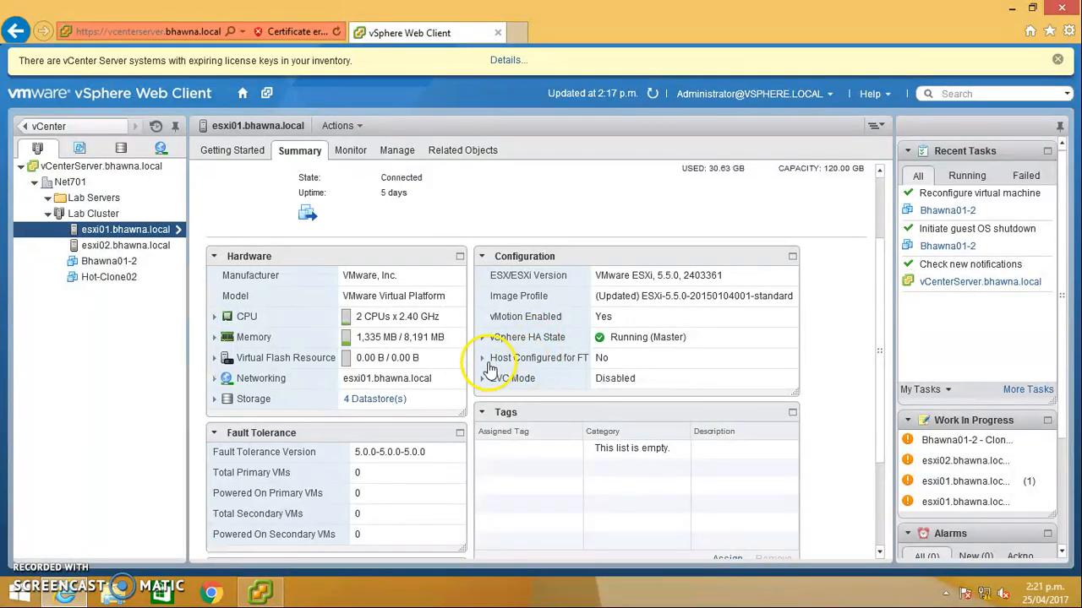
{"action": "left_click", "coordinate": [580, 362]}
{"action": "left_click_drag", "start_coordinate": [590, 361], "coordinate": [648, 357]}
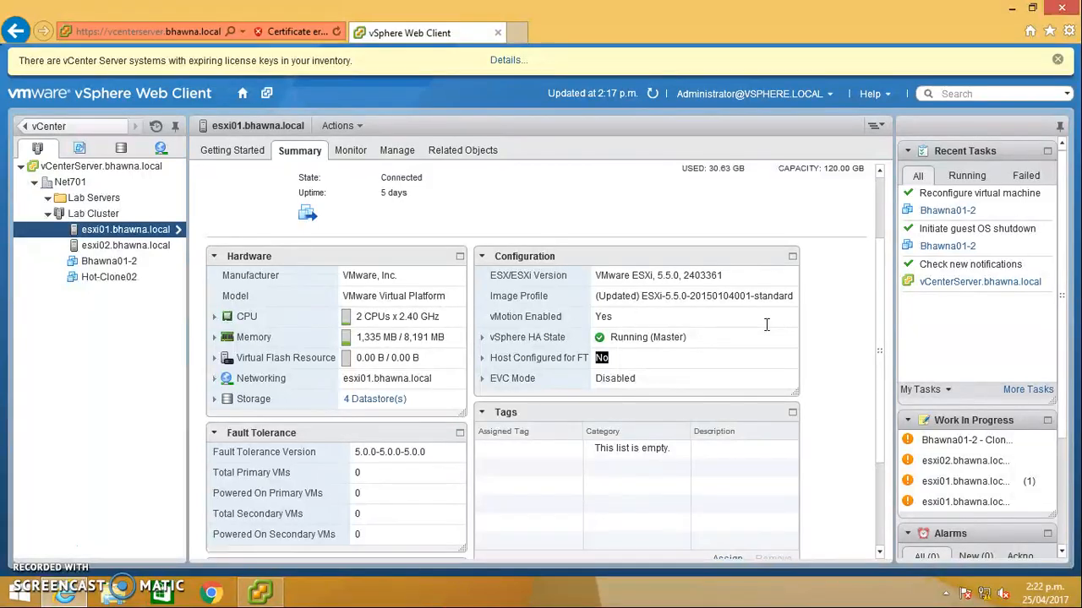
{"action": "left_click", "coordinate": [848, 319]}
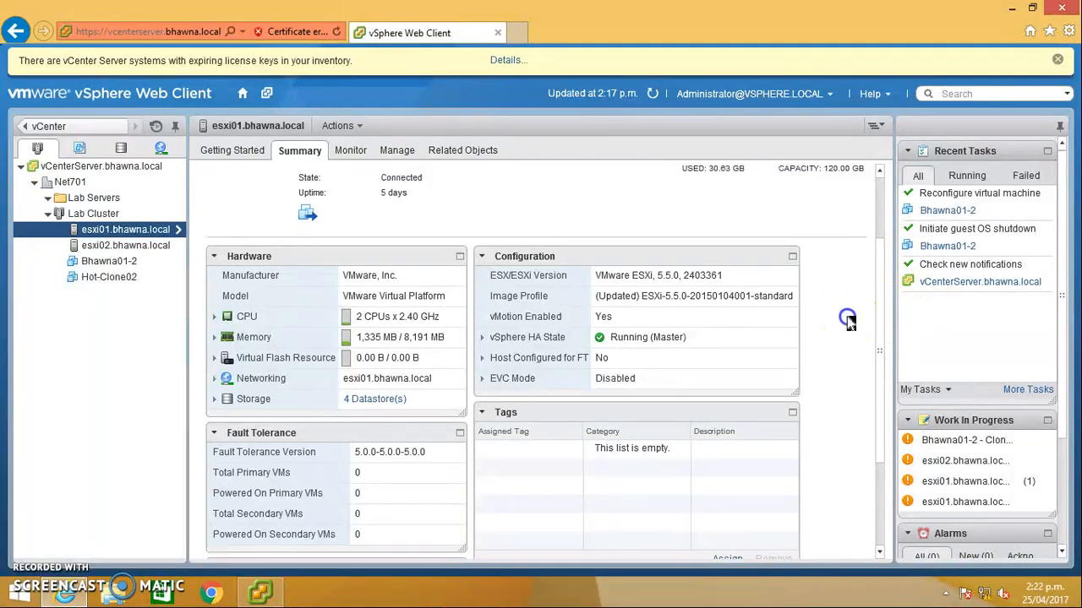
Step: Enable Fault Tolerance logging on the vmk3 vMotion SW VMkernel adapter of esxi01, save it, and return to the host's summary
{"action": "left_click", "coordinate": [395, 151]}
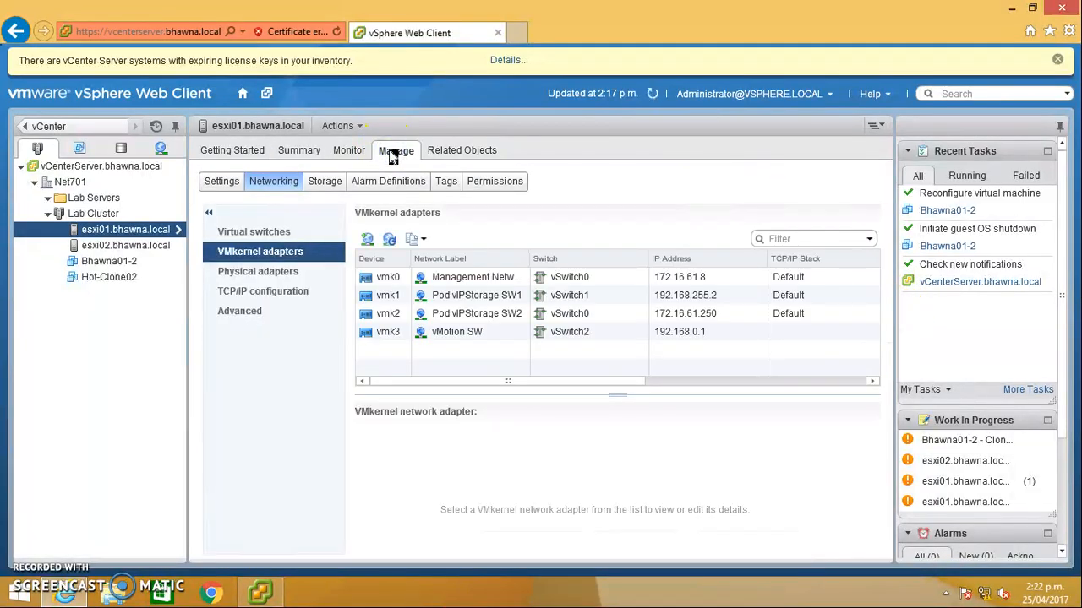
{"action": "left_click", "coordinate": [283, 187]}
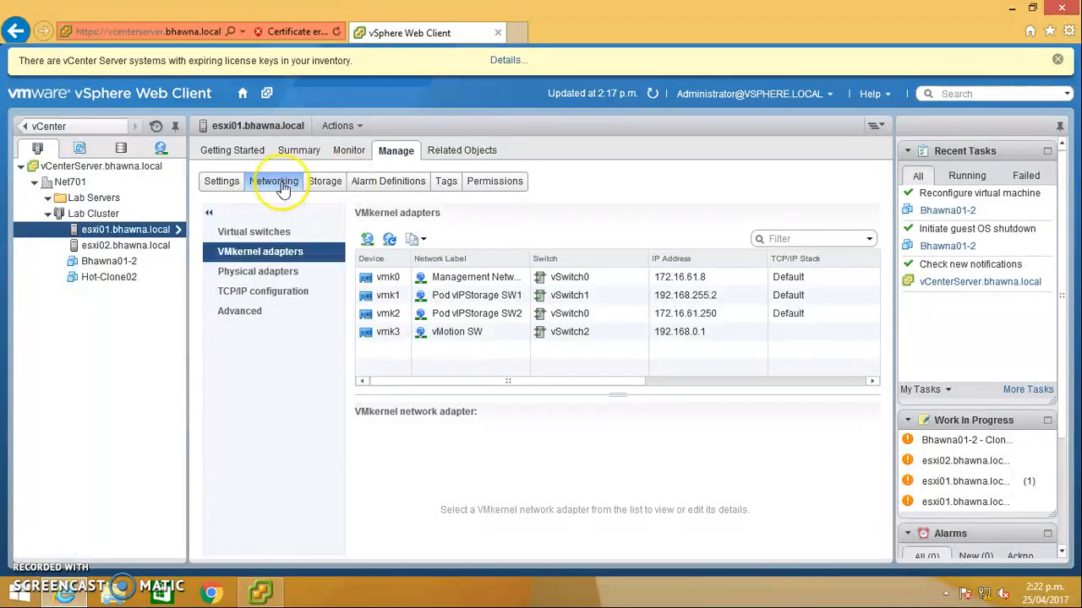
{"action": "left_click", "coordinate": [260, 258]}
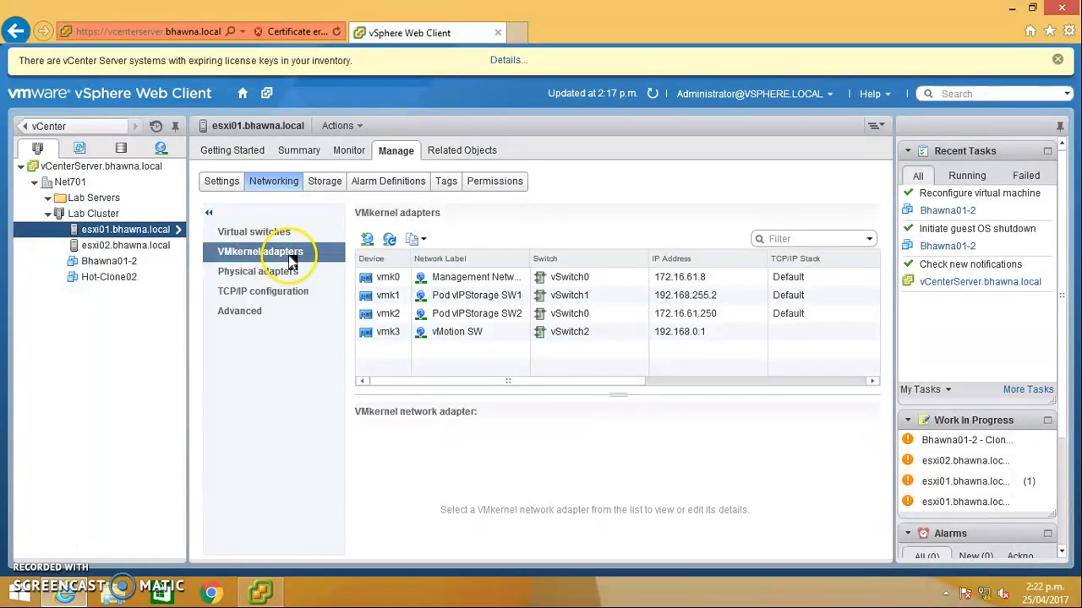
{"action": "left_click", "coordinate": [463, 339]}
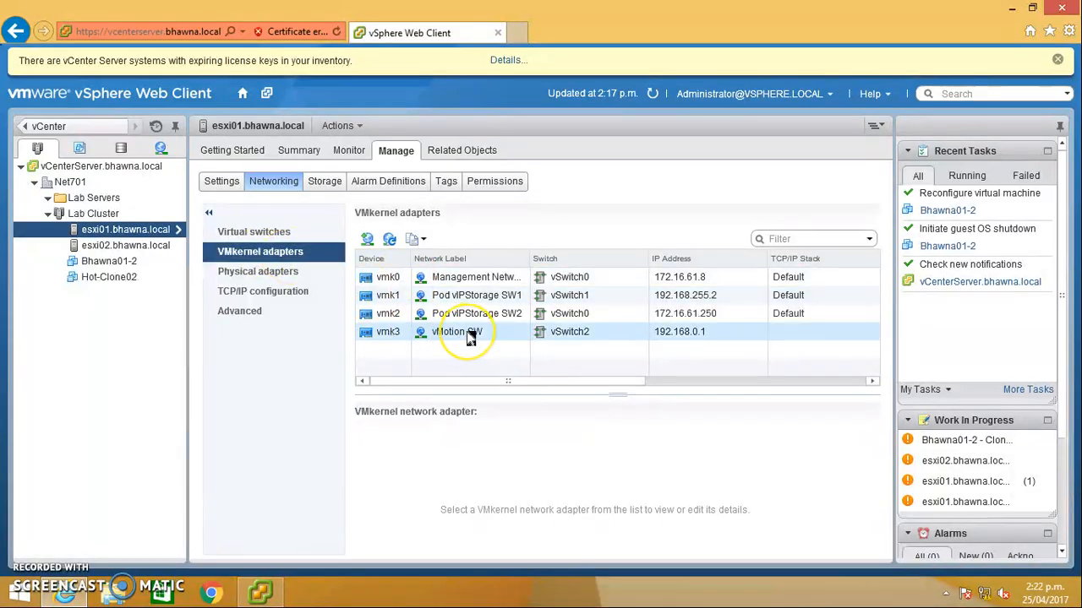
{"action": "left_click", "coordinate": [471, 336]}
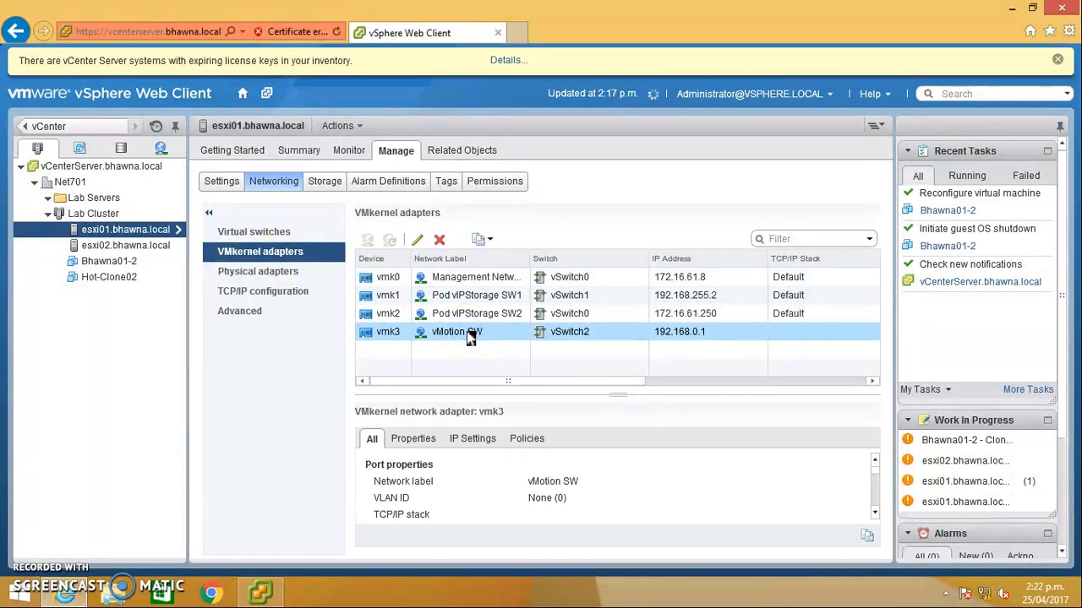
{"action": "left_click", "coordinate": [415, 243]}
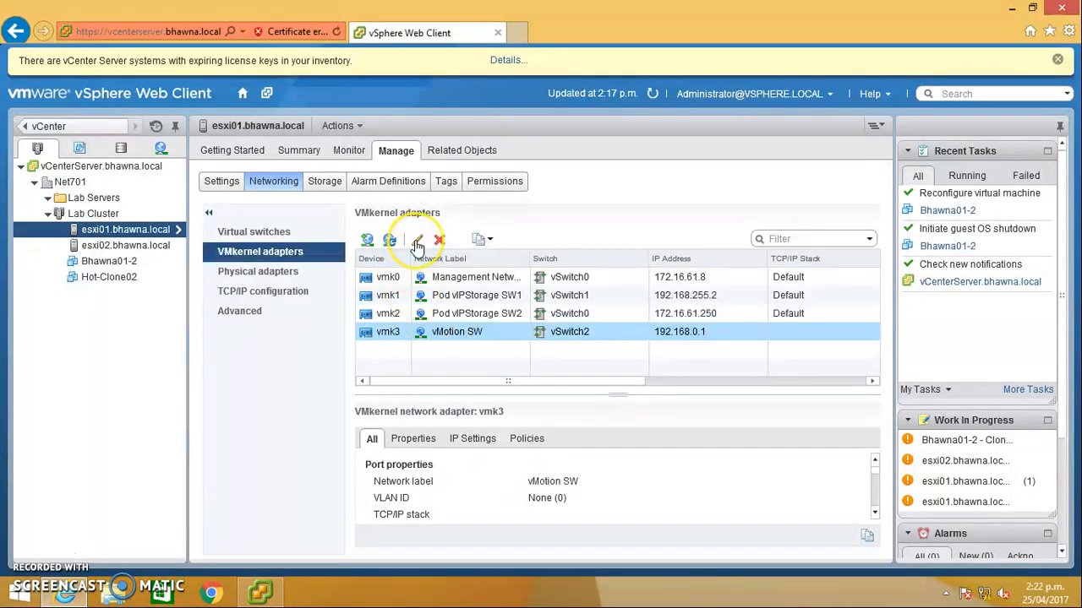
{"action": "left_click", "coordinate": [416, 244]}
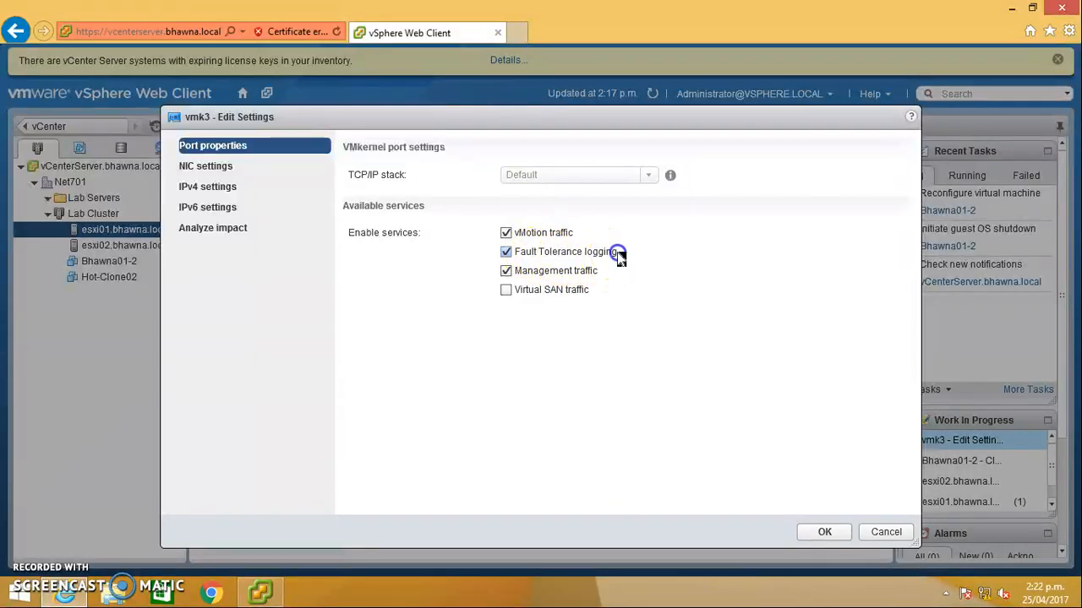
{"action": "left_click", "coordinate": [505, 253]}
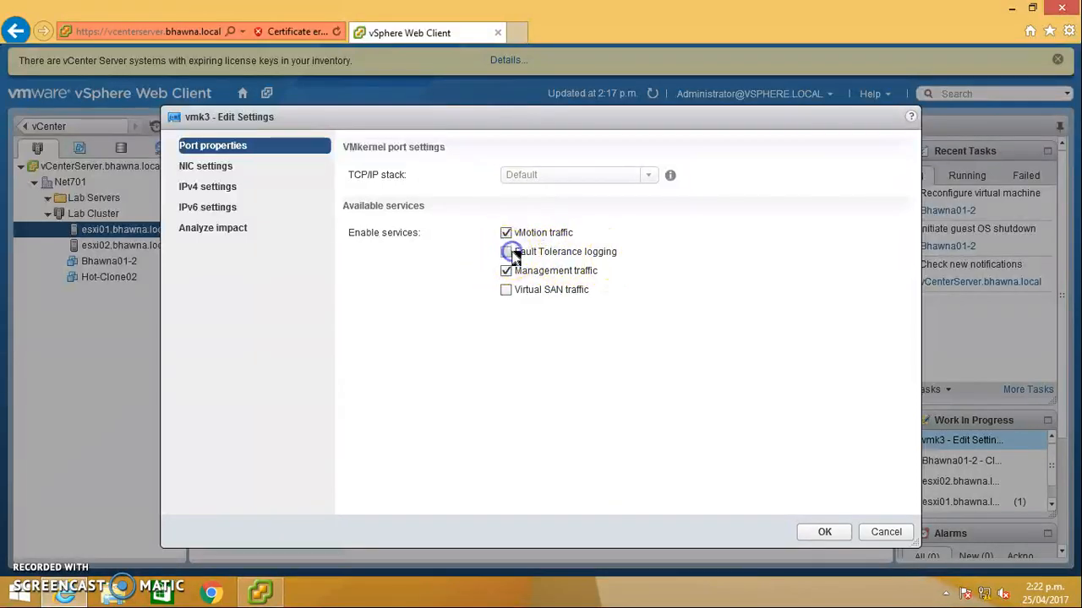
{"action": "left_click", "coordinate": [827, 534]}
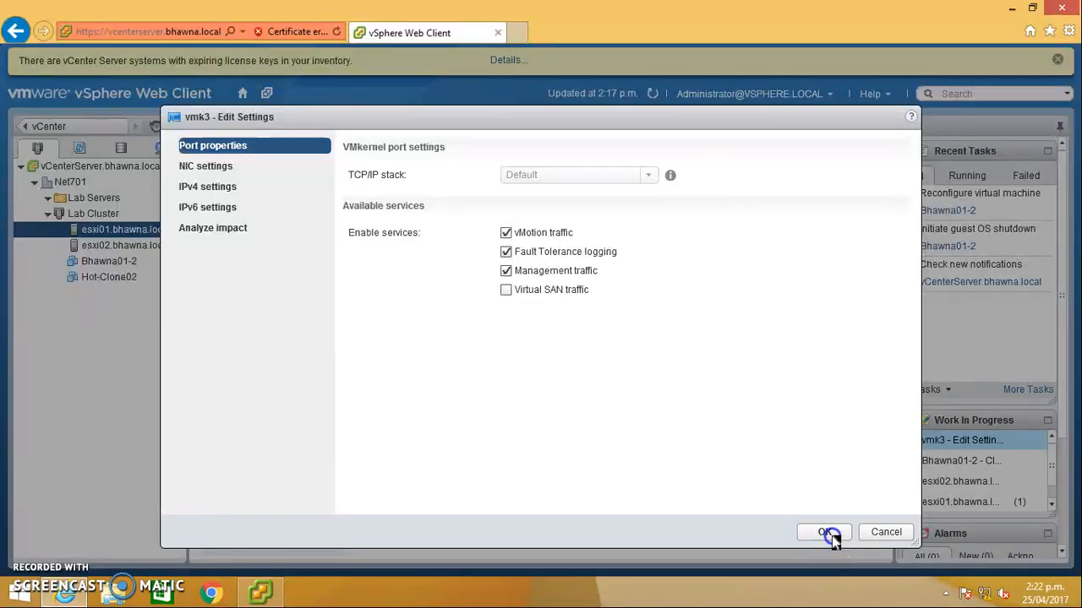
{"action": "left_click", "coordinate": [277, 231]}
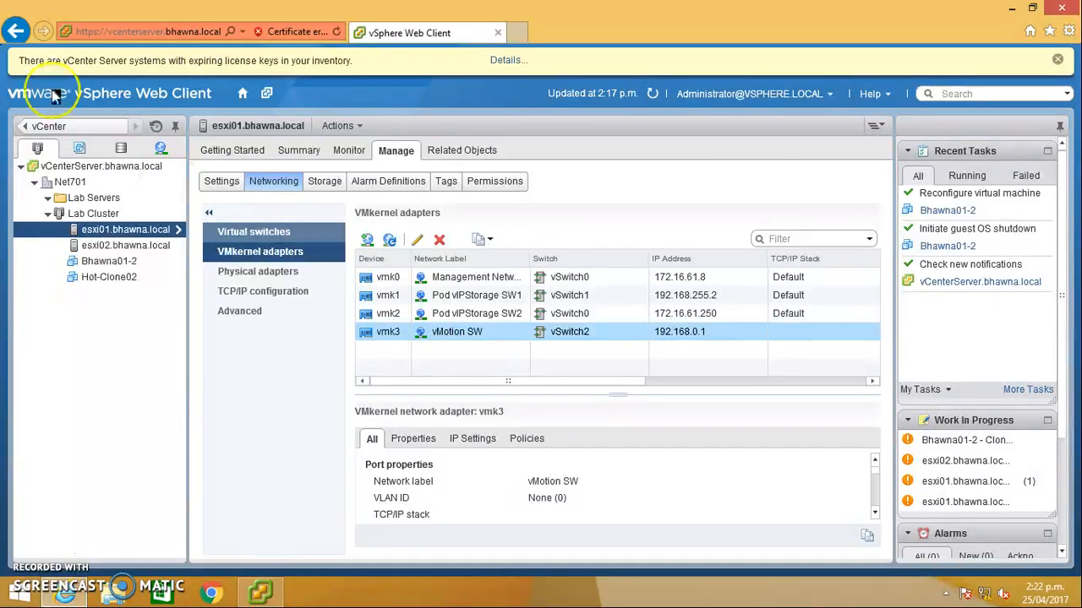
{"action": "left_click", "coordinate": [294, 150]}
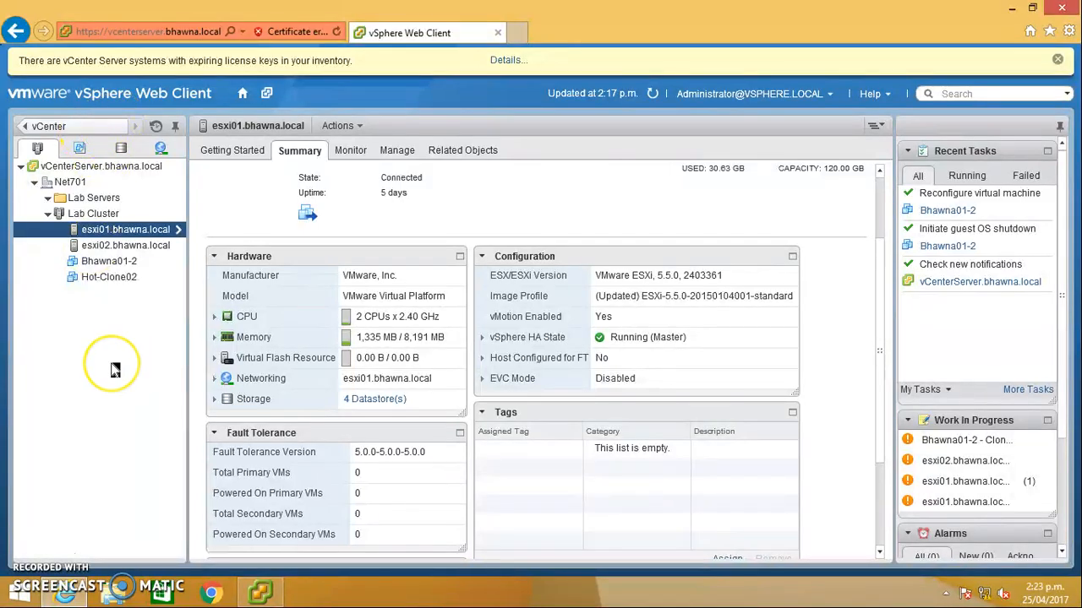
Step: Turn on Fault Tolerance for the first virtual machine in Lab Cluster and accept the memory reservation change
{"action": "left_click", "coordinate": [112, 262]}
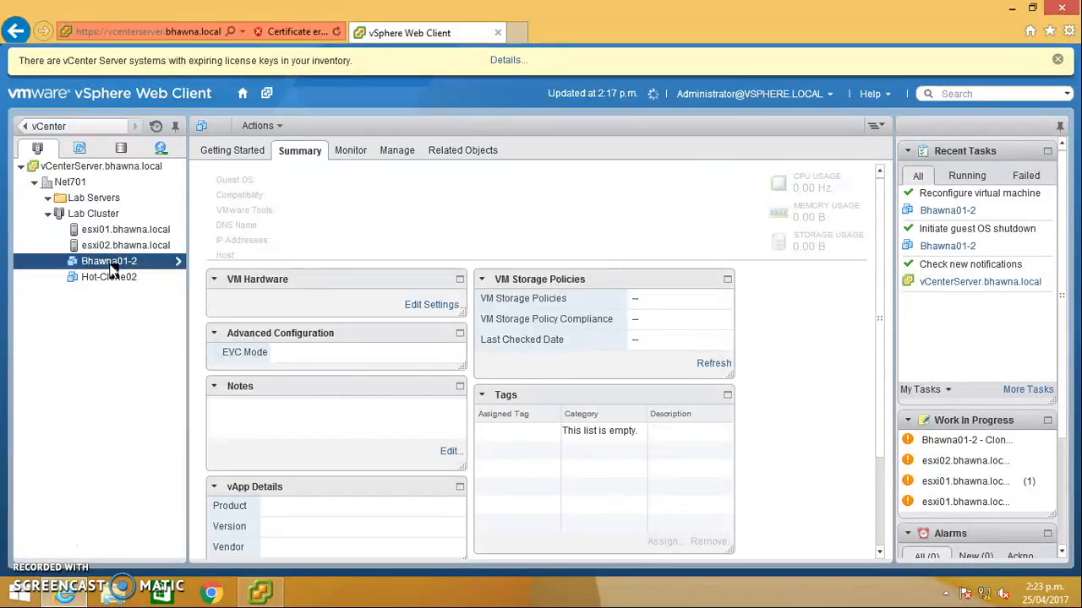
{"action": "right_click", "coordinate": [112, 267]}
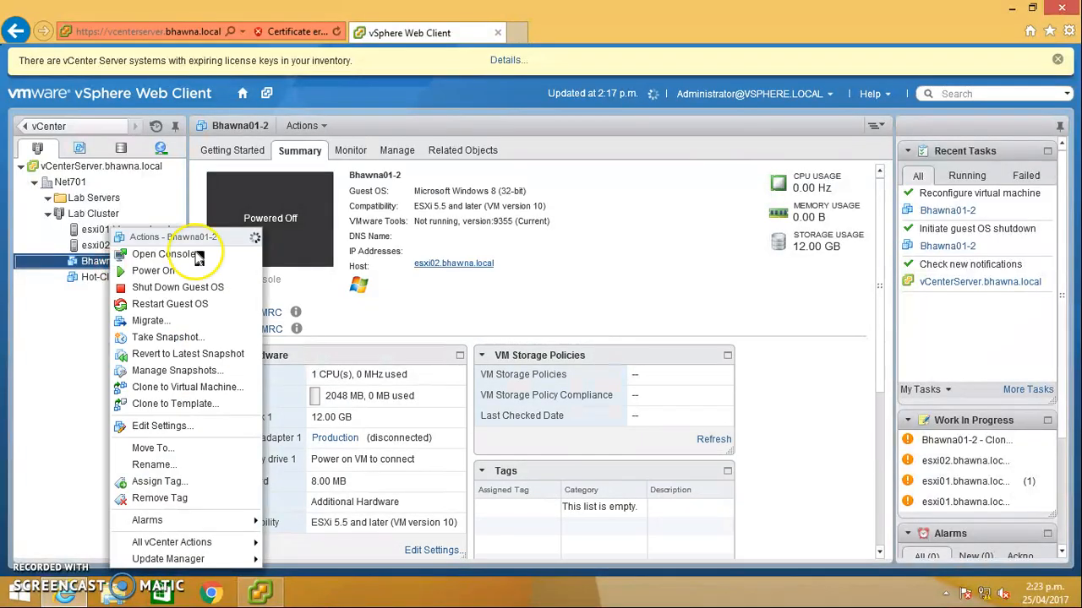
{"action": "mouse_move", "coordinate": [156, 544]}
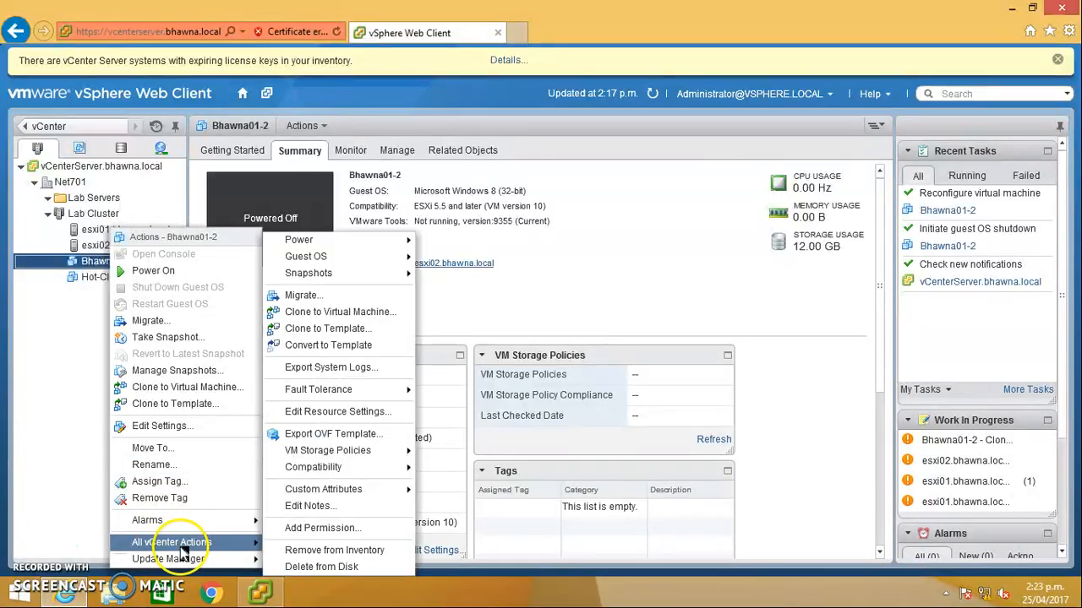
{"action": "mouse_move", "coordinate": [325, 394]}
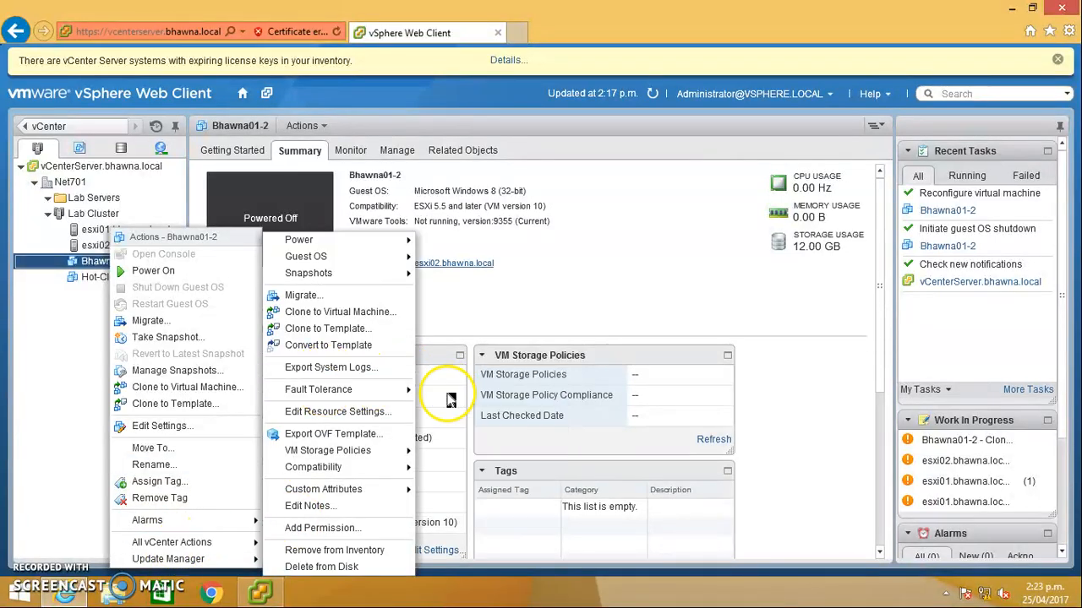
{"action": "left_click", "coordinate": [379, 399]}
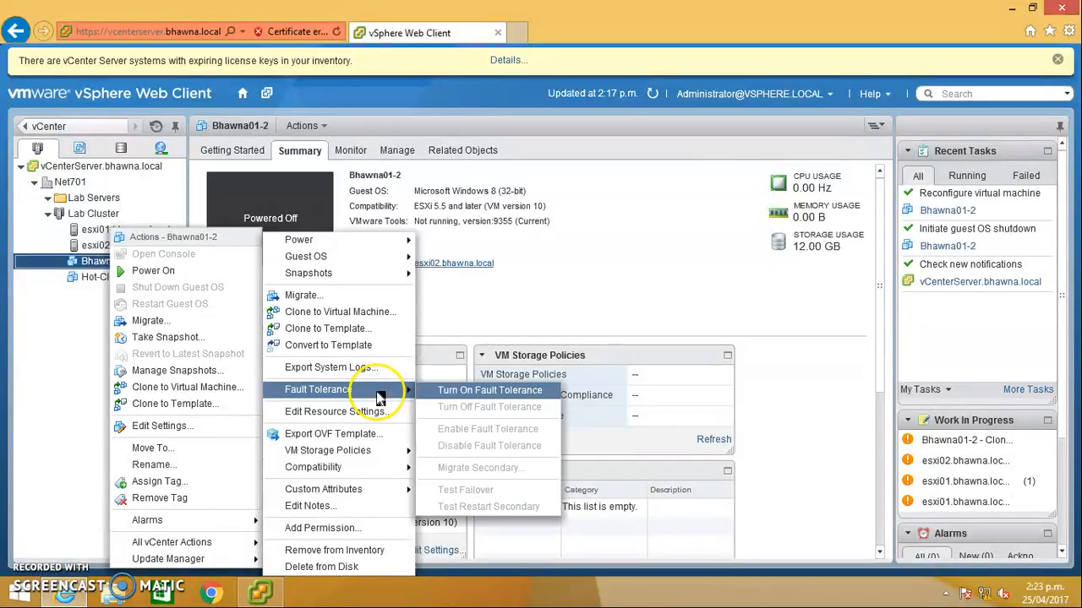
{"action": "left_click", "coordinate": [461, 393]}
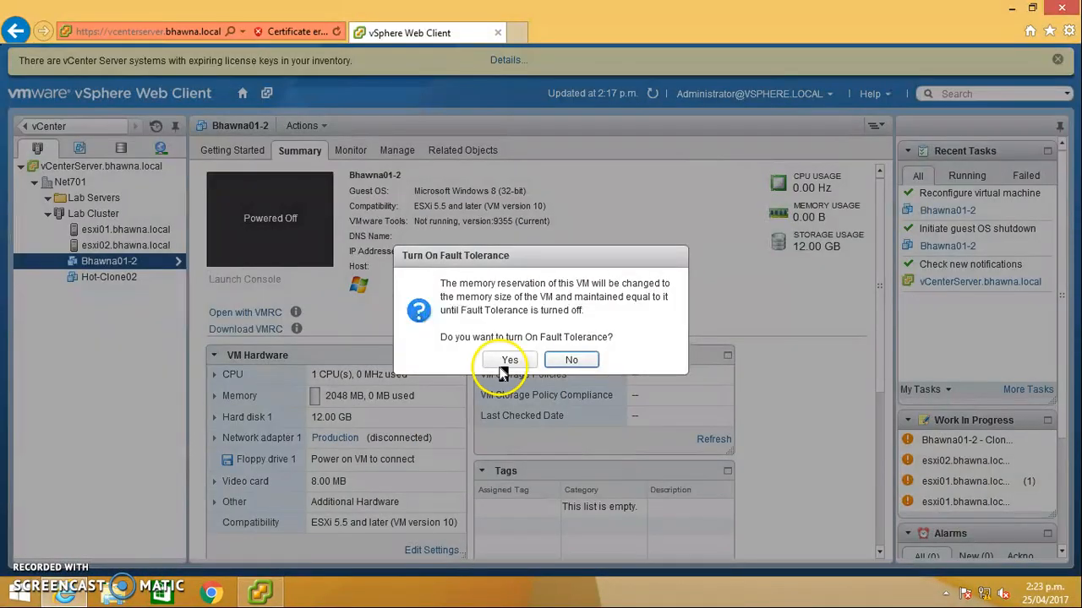
{"action": "left_click", "coordinate": [513, 360]}
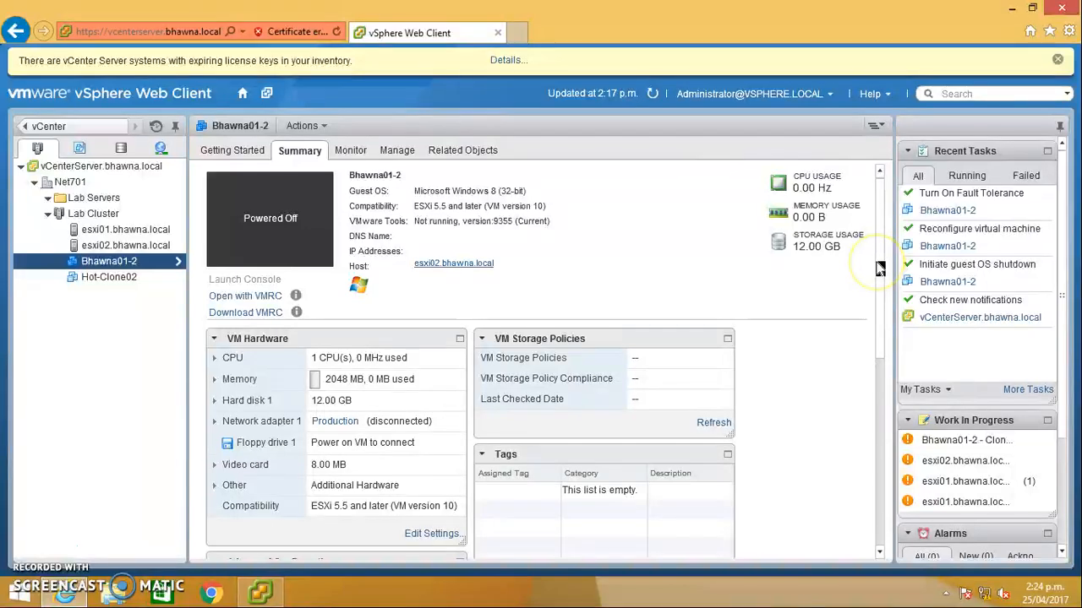
Step: Check the Fault Tolerance status and secondary location in the virtual machine's summary
{"action": "scroll", "coordinate": [881, 368], "scroll_direction": "down", "scroll_amount": 3}
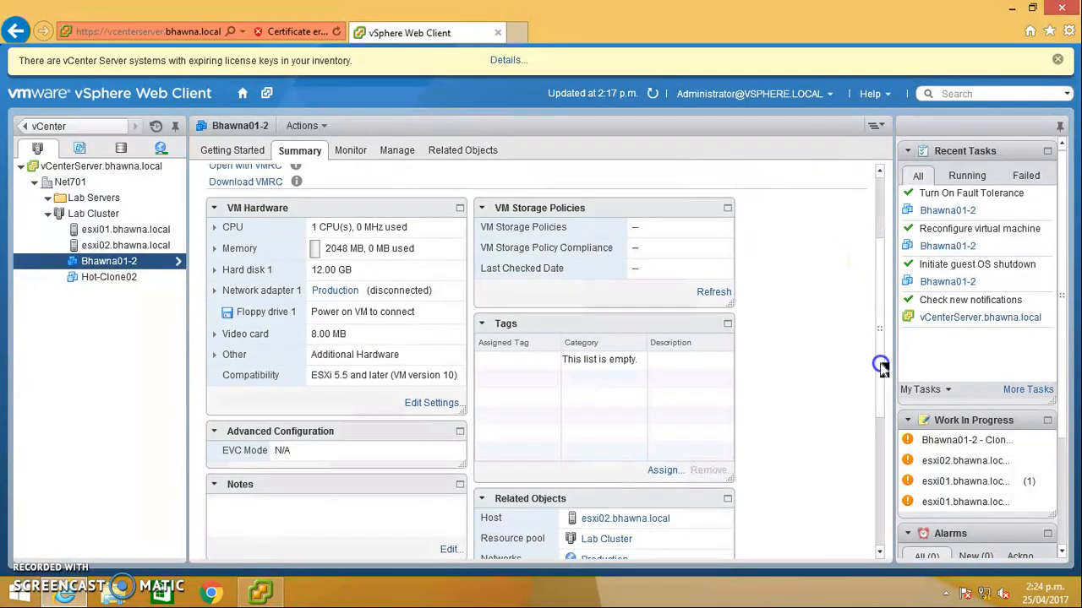
{"action": "scroll", "coordinate": [882, 368], "scroll_direction": "down", "scroll_amount": 3}
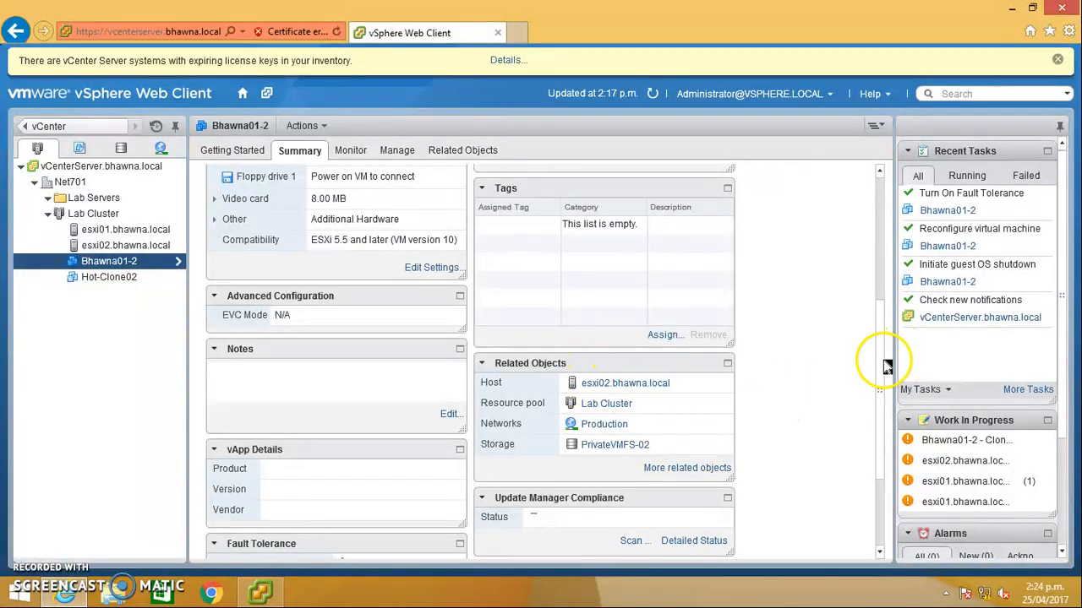
{"action": "left_click", "coordinate": [881, 438]}
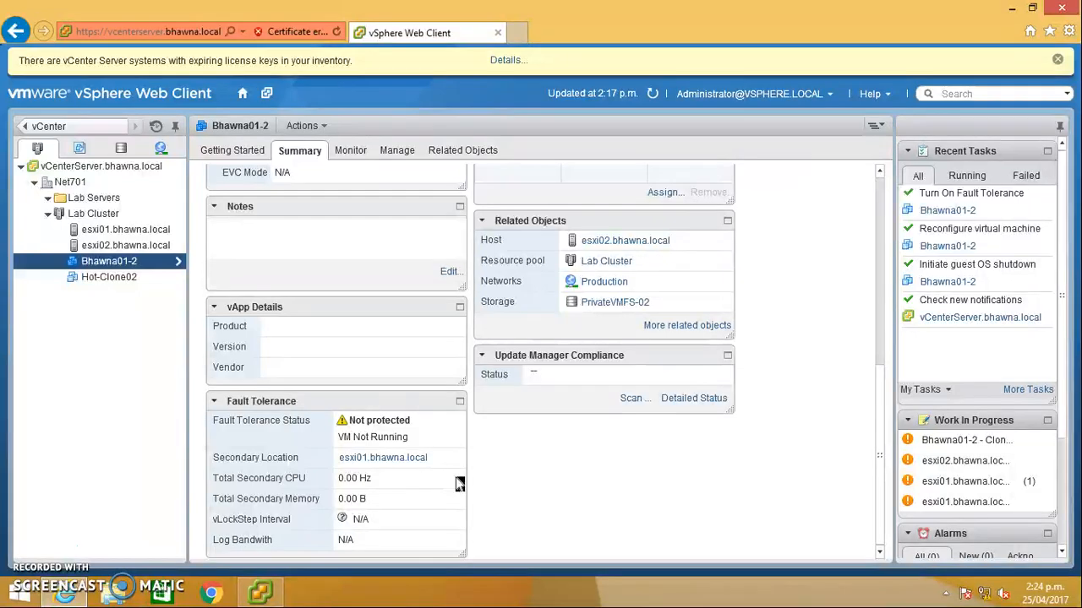
Step: Power on the fault-tolerant virtual machine and check its power state in the summary
{"action": "right_click", "coordinate": [102, 270]}
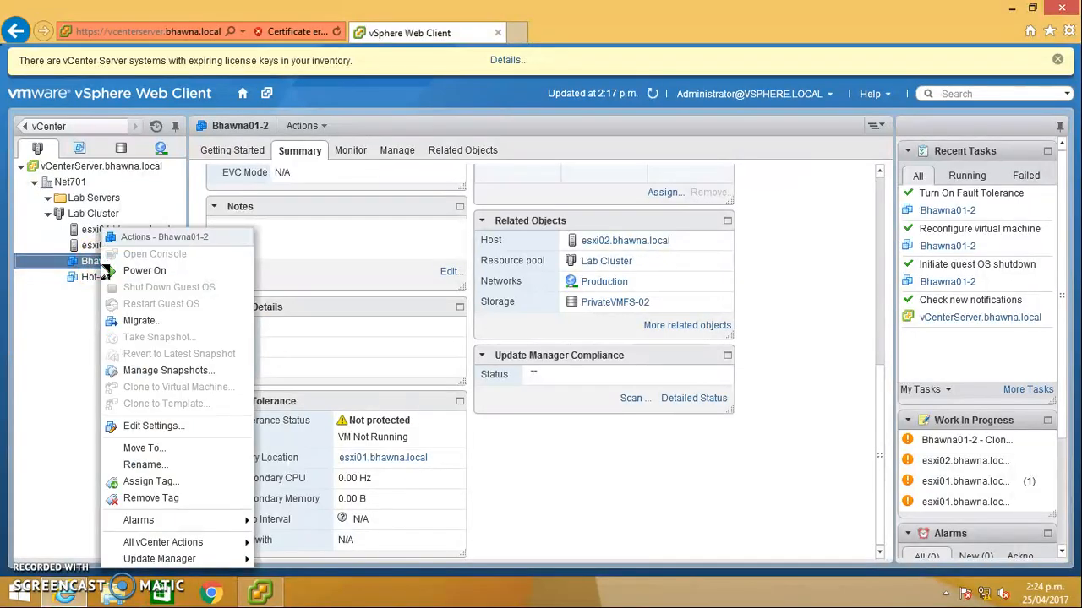
{"action": "left_click", "coordinate": [145, 275]}
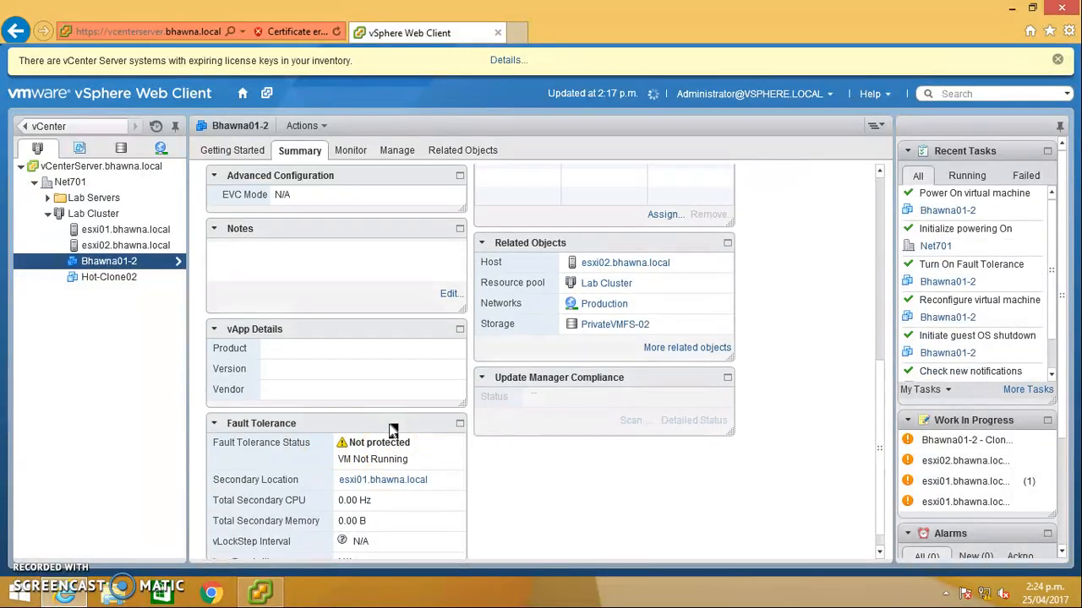
{"action": "left_click", "coordinate": [880, 204]}
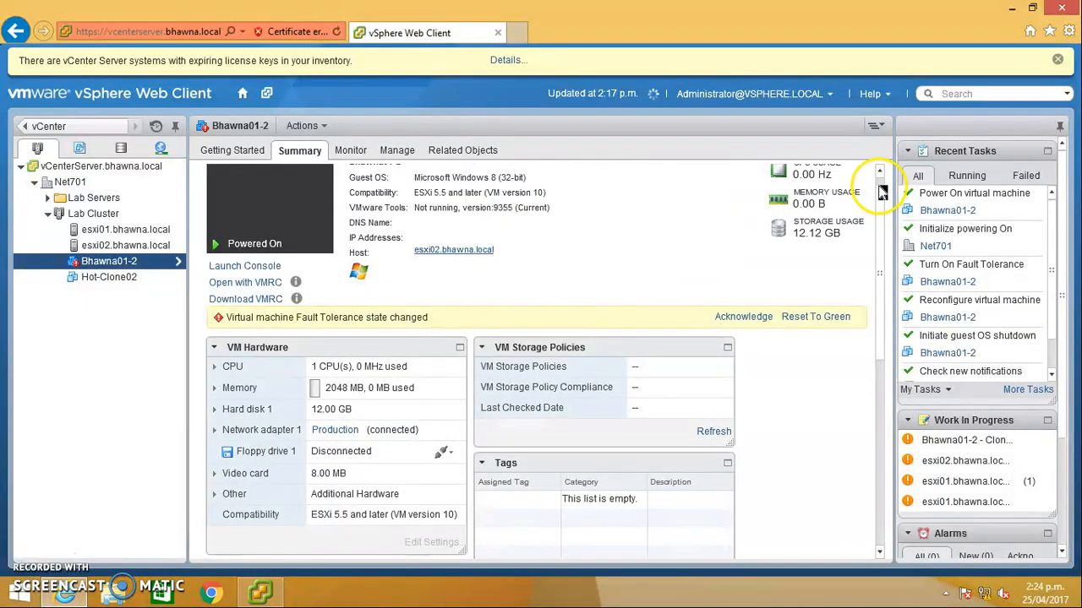
{"action": "left_click", "coordinate": [883, 188]}
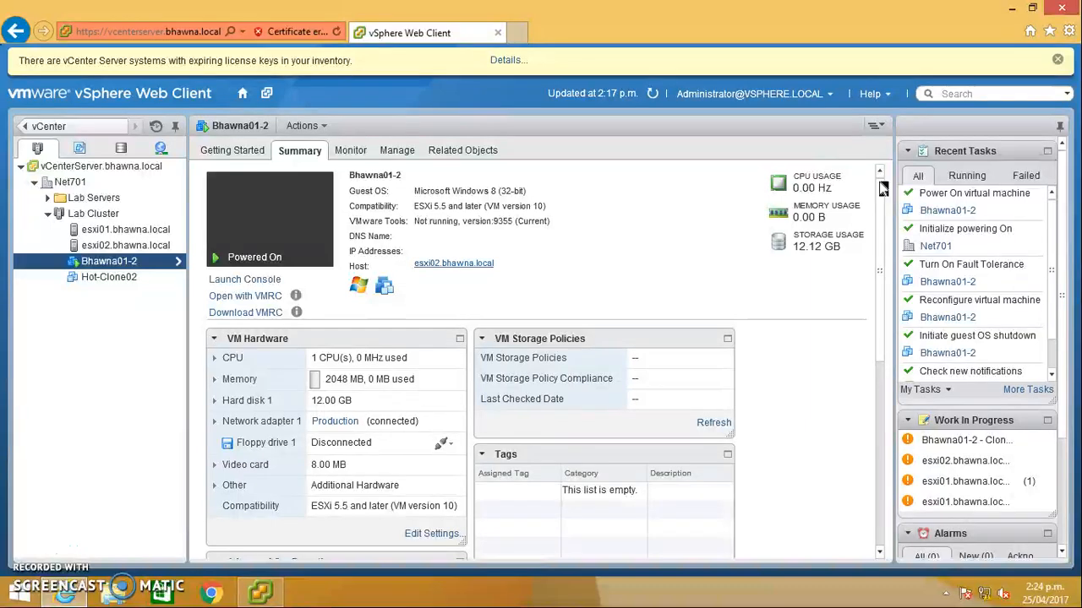
Step: Refresh the inventory data and recheck the Fault Tolerance details of the running virtual machine
{"action": "left_click", "coordinate": [653, 95]}
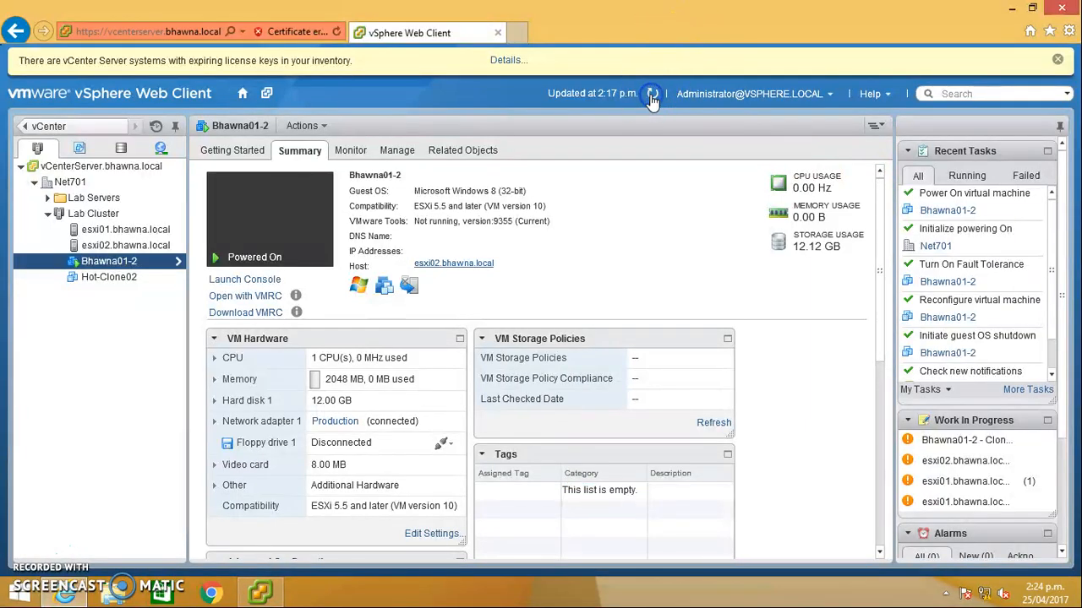
{"action": "left_click", "coordinate": [652, 95]}
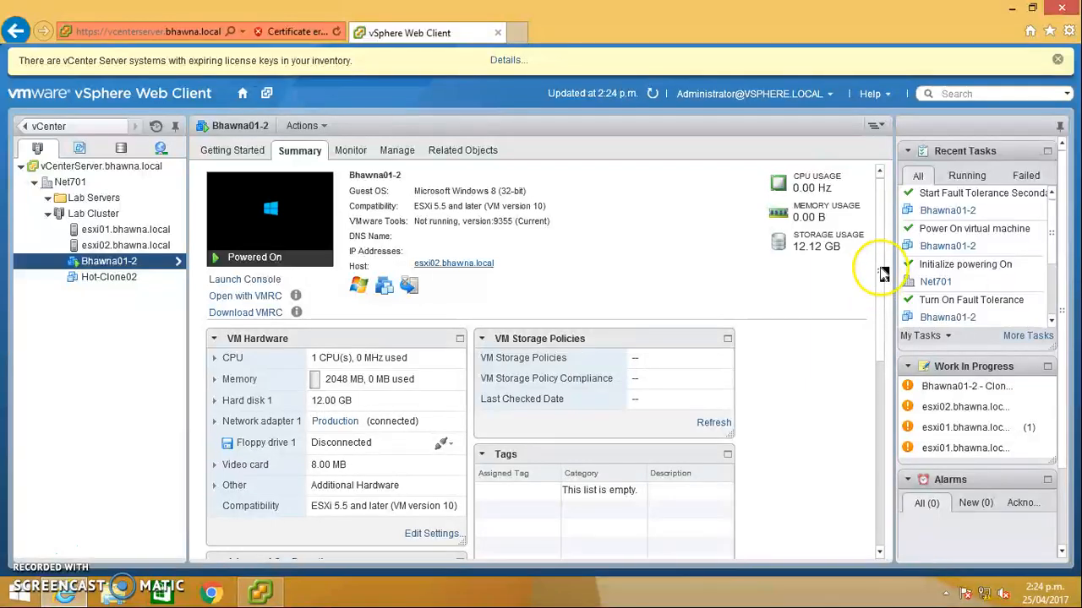
{"action": "left_click_drag", "start_coordinate": [879, 269], "coordinate": [881, 515]}
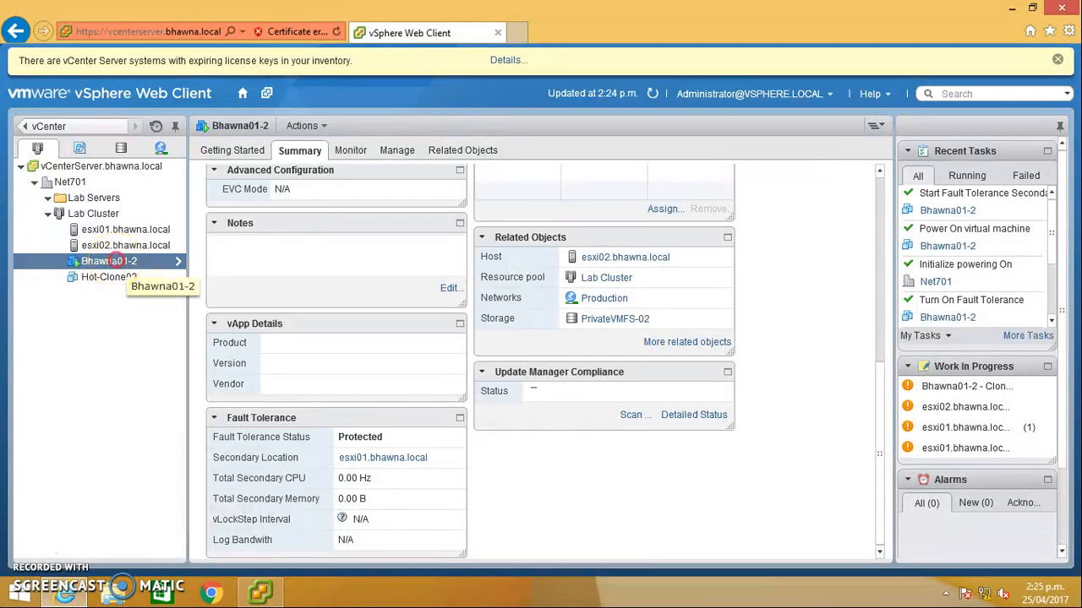
{"action": "right_click", "coordinate": [118, 265]}
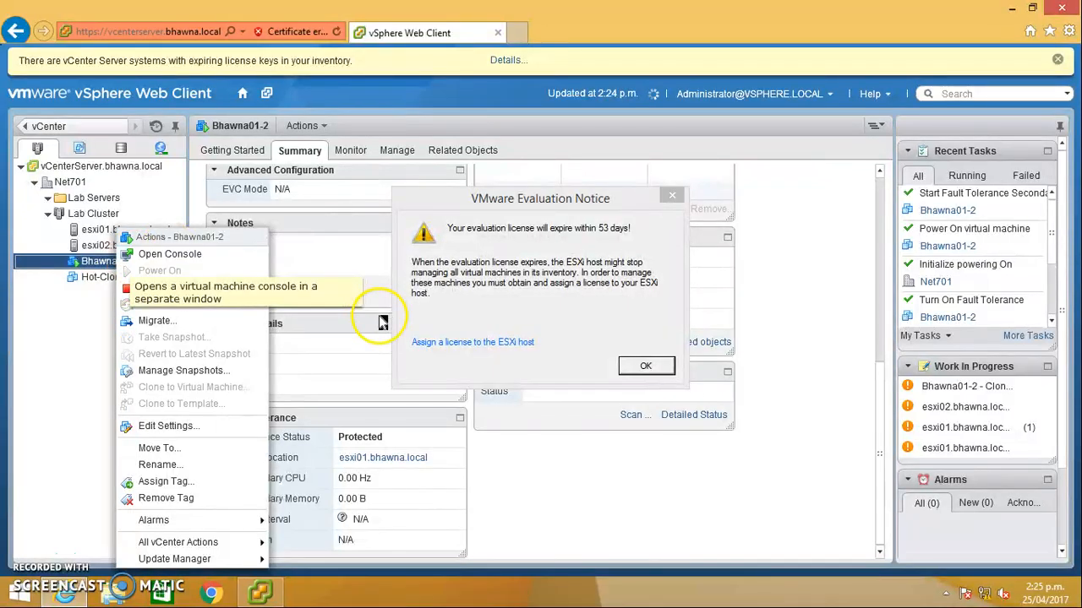
{"action": "left_click", "coordinate": [642, 366]}
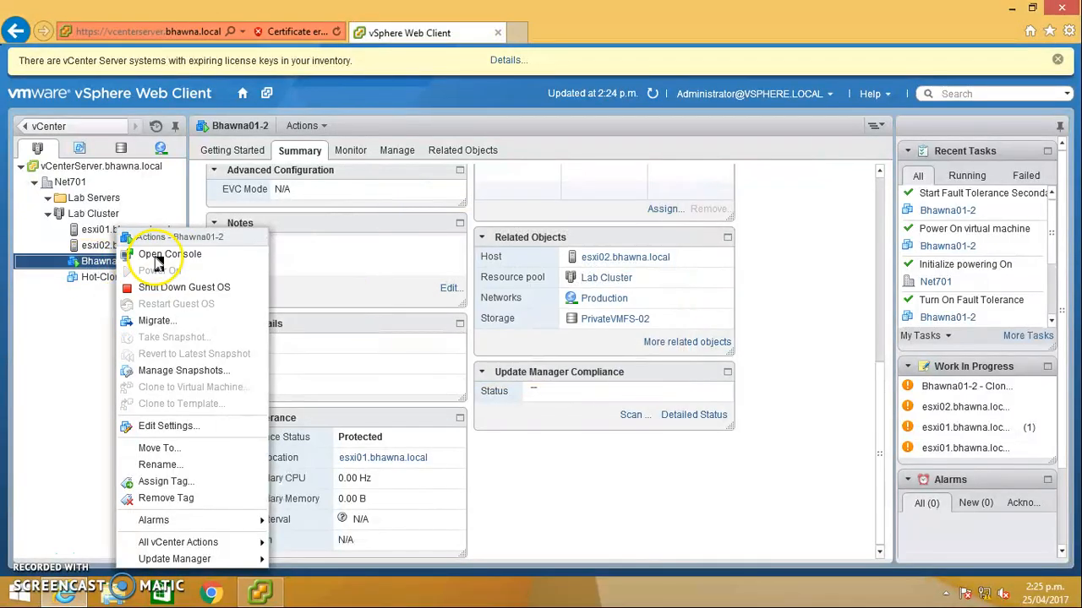
{"action": "left_click", "coordinate": [155, 257]}
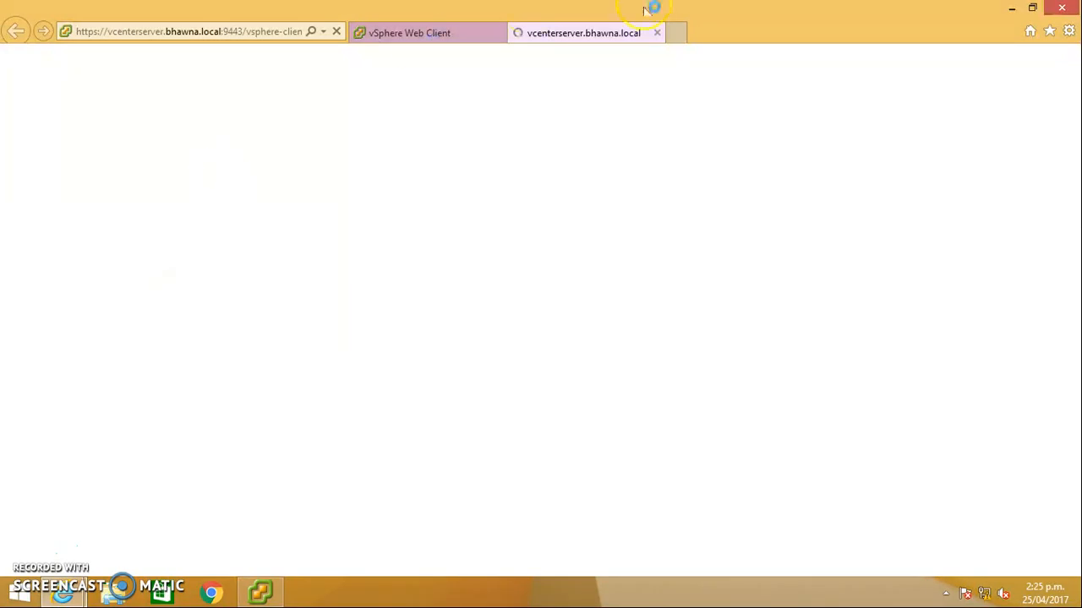
{"action": "left_click", "coordinate": [656, 33]}
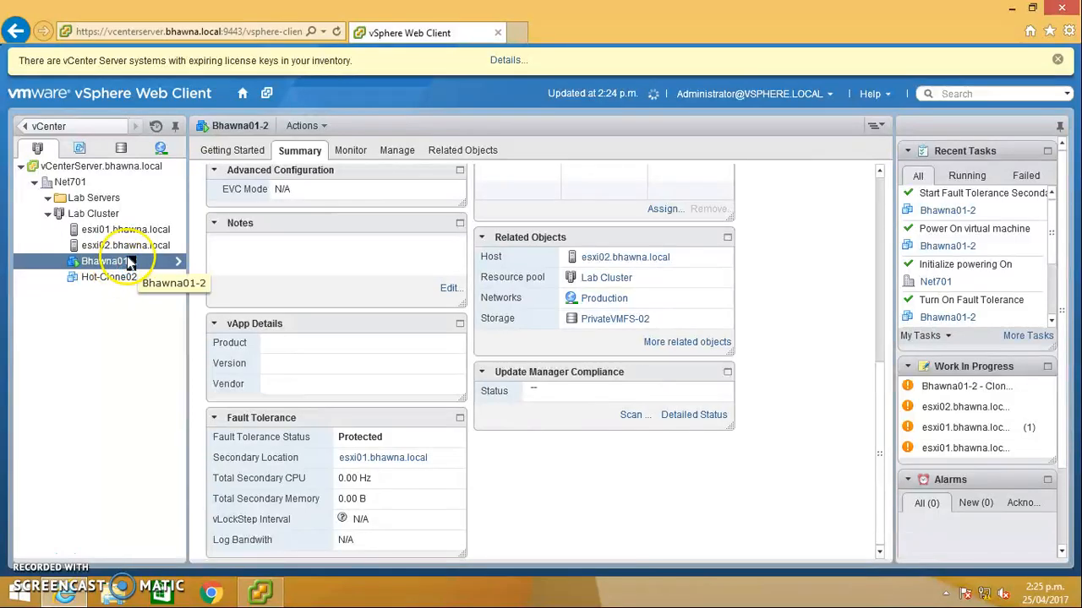
Step: Open the virtual machine in VMware Remote Console from its summary, allowing the website to launch the program
{"action": "left_click", "coordinate": [879, 196]}
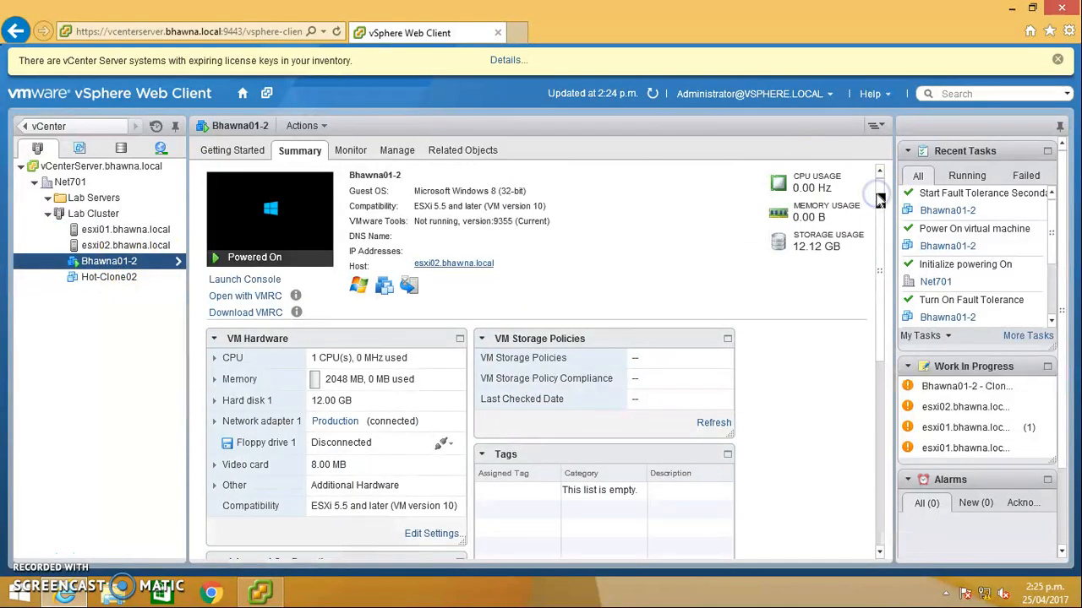
{"action": "left_click", "coordinate": [254, 300]}
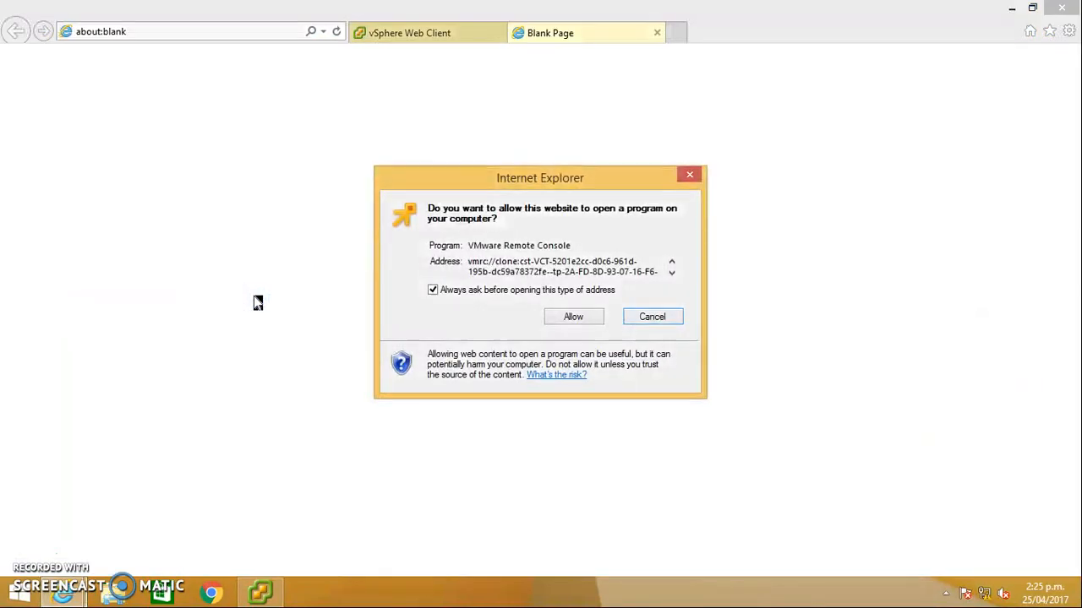
{"action": "left_click", "coordinate": [589, 320]}
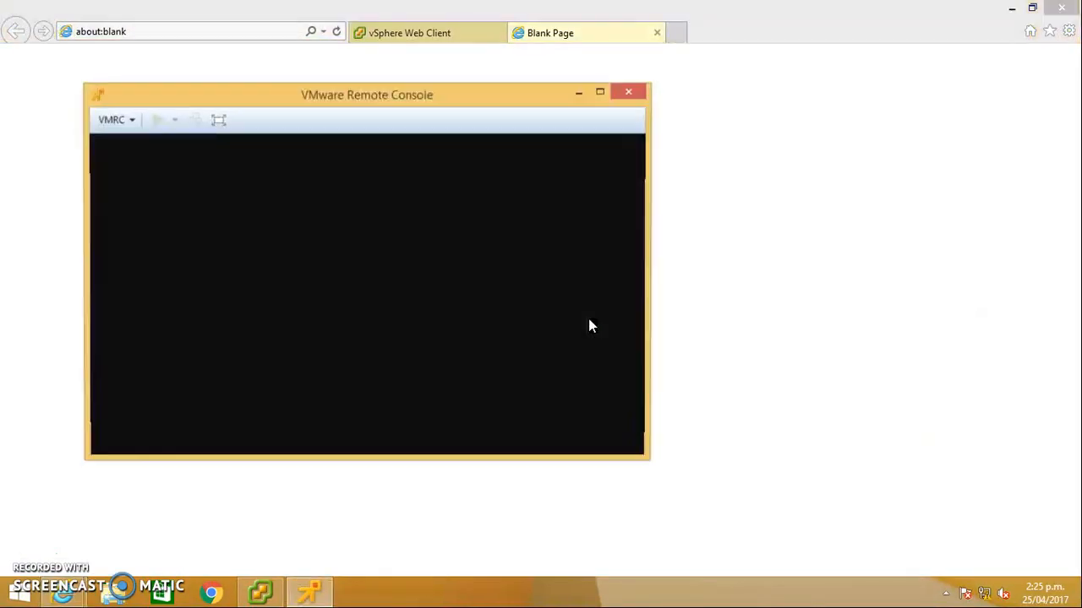
Step: Switch to the vSphere Client connected to esxi02, open the secondary virtual machine's console, and minimize the main client and console windows
{"action": "left_click", "coordinate": [464, 34]}
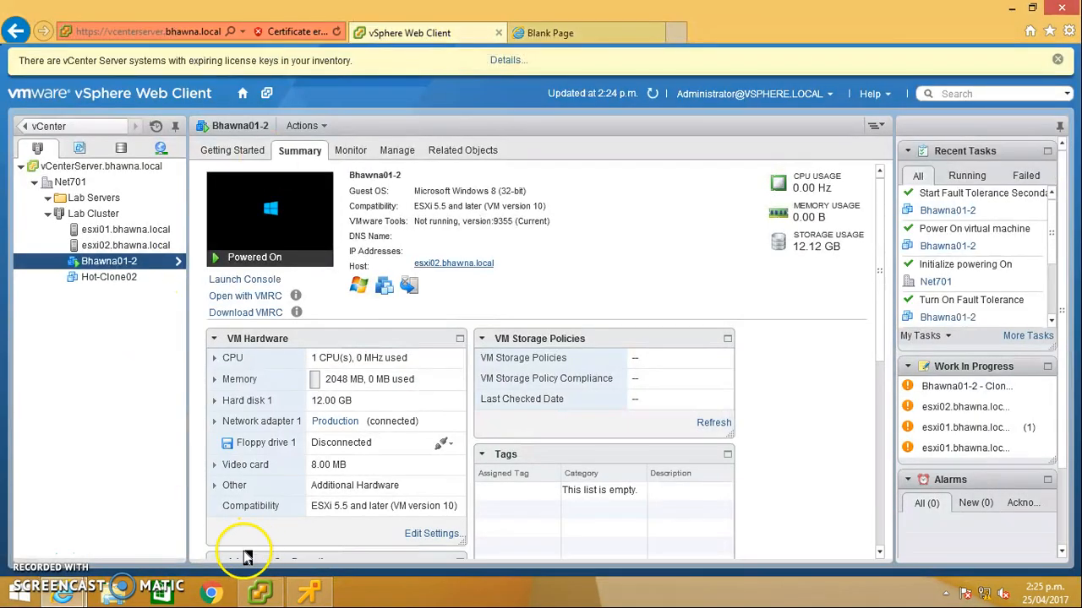
{"action": "mouse_move", "coordinate": [260, 599]}
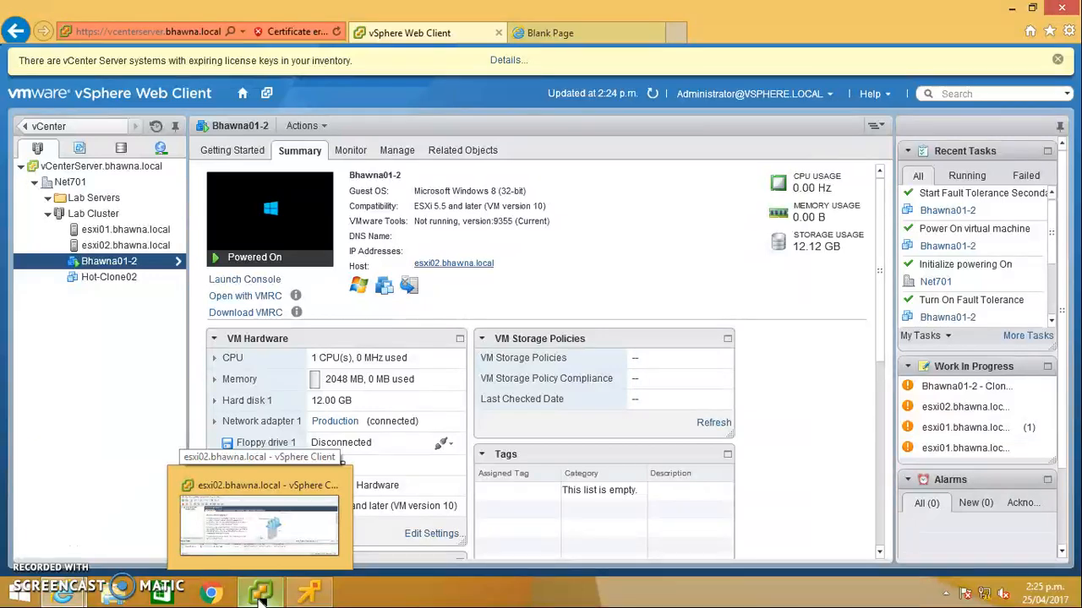
{"action": "left_click", "coordinate": [259, 598]}
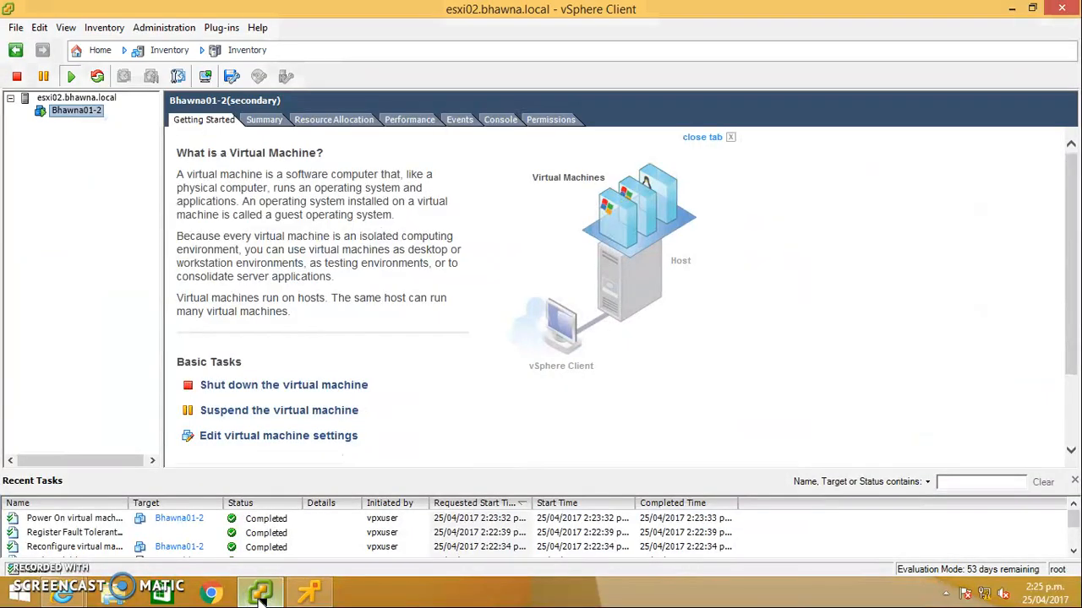
{"action": "left_click", "coordinate": [76, 112]}
{"action": "left_click", "coordinate": [76, 112]}
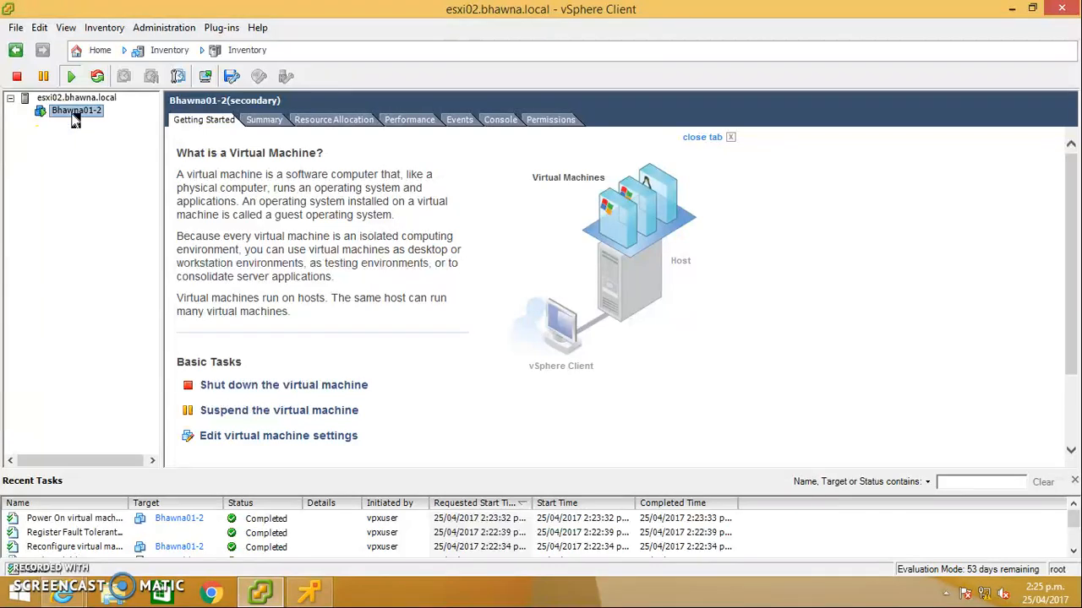
{"action": "right_click", "coordinate": [74, 117]}
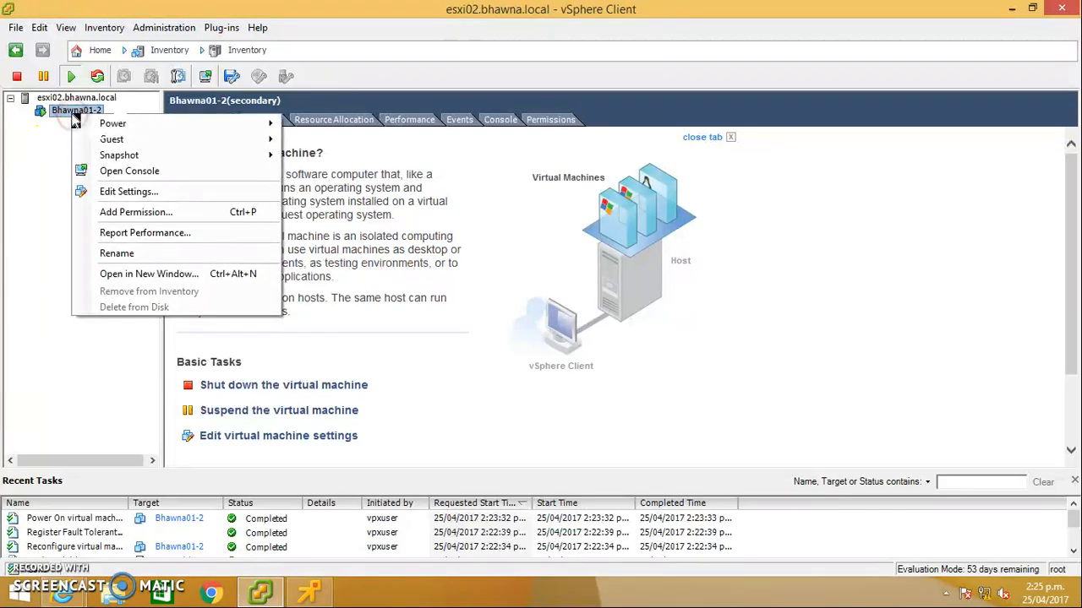
{"action": "left_click", "coordinate": [110, 170]}
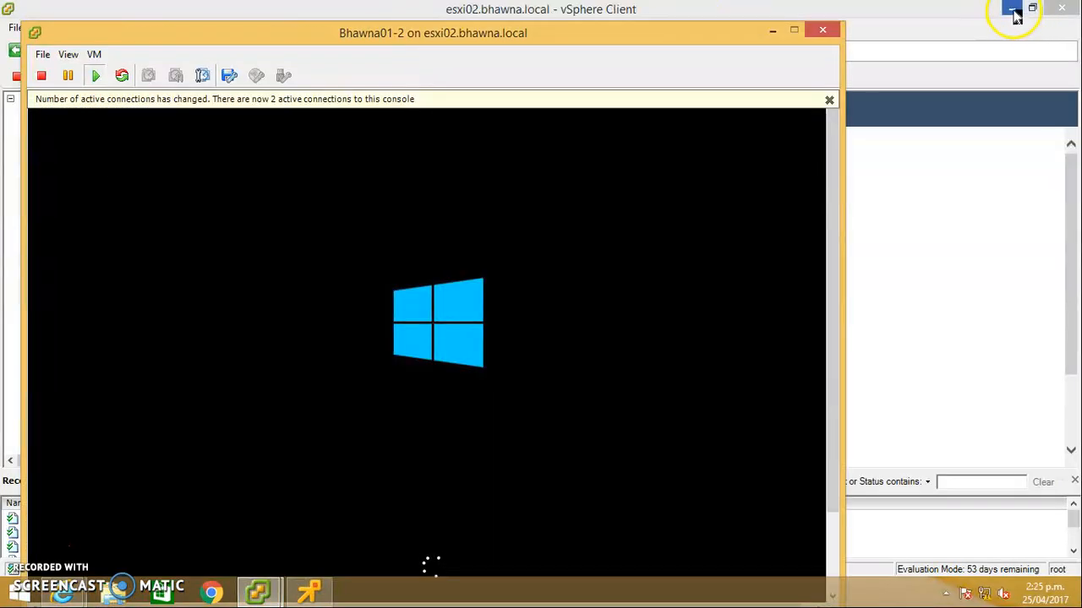
{"action": "left_click", "coordinate": [1012, 8]}
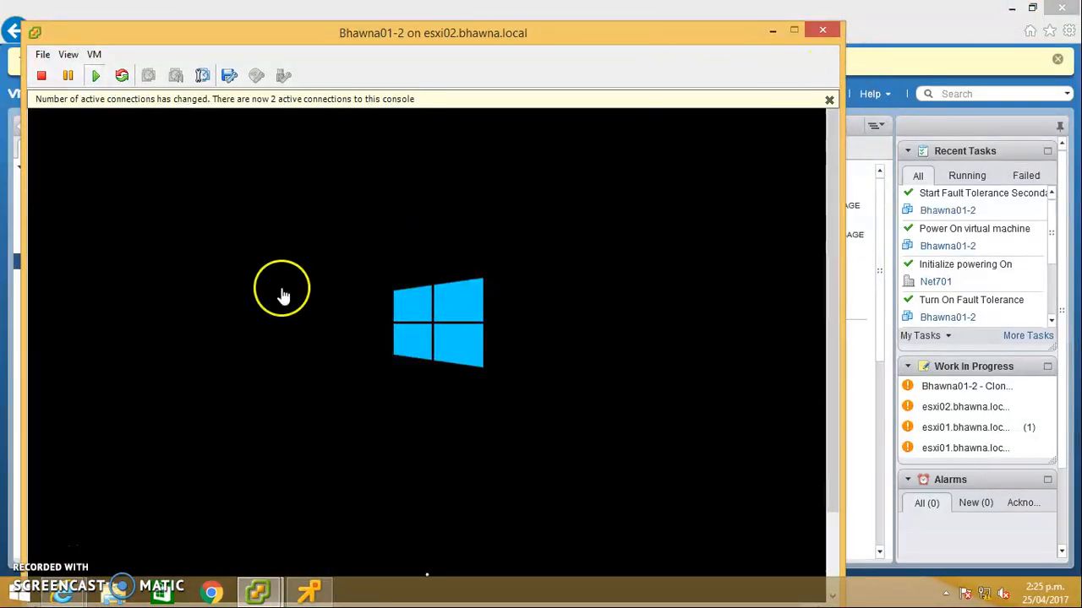
{"action": "left_click", "coordinate": [774, 32]}
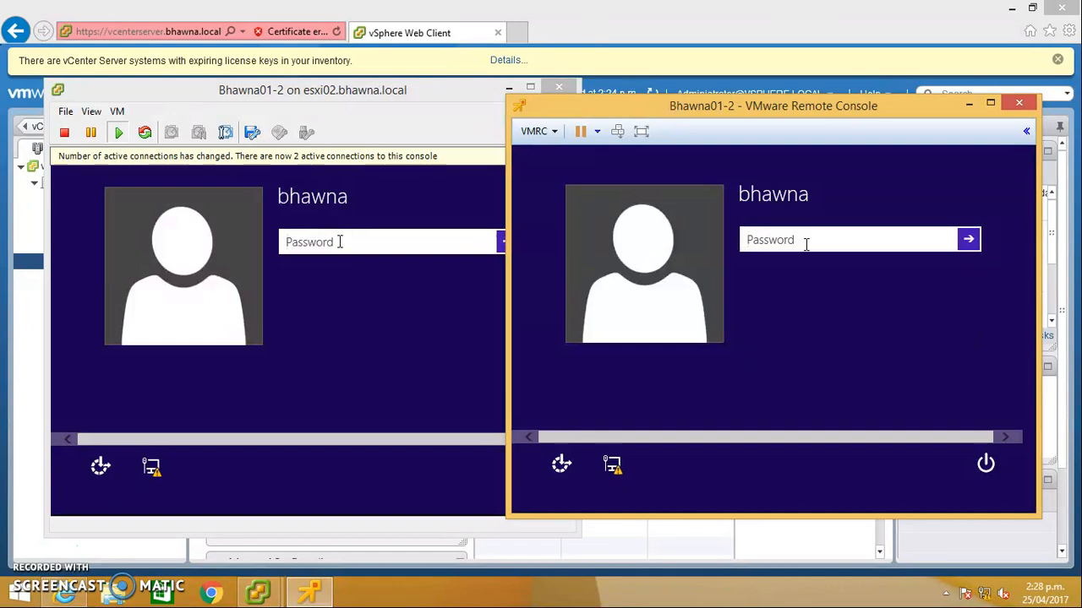
Step: Sign in to Windows on the virtual machine through the Remote Console by entering the account password
{"action": "type", "text": "*******"}
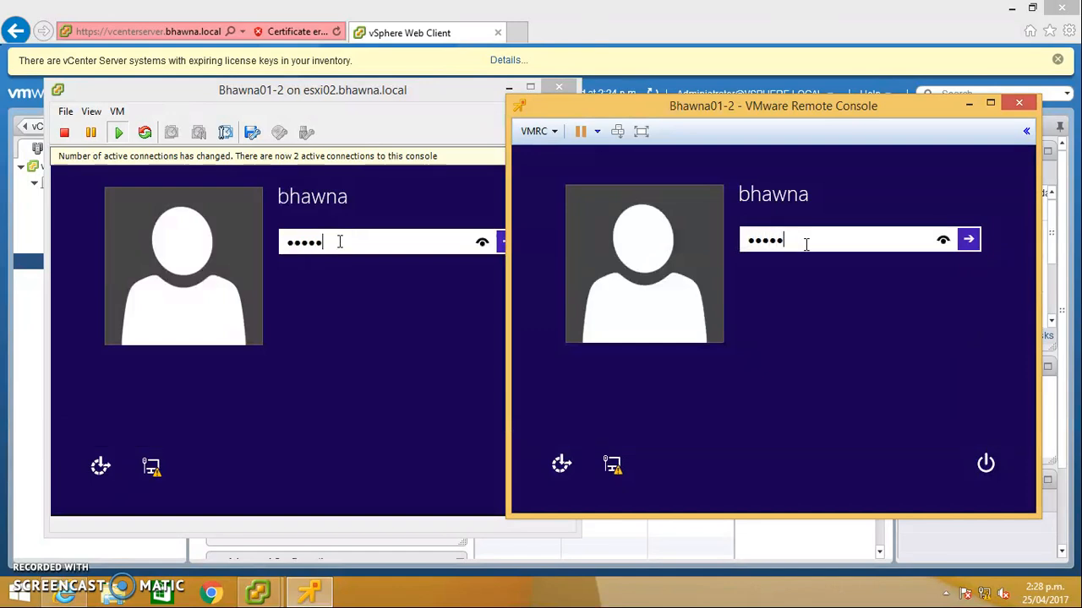
{"action": "type", "text": "**"}
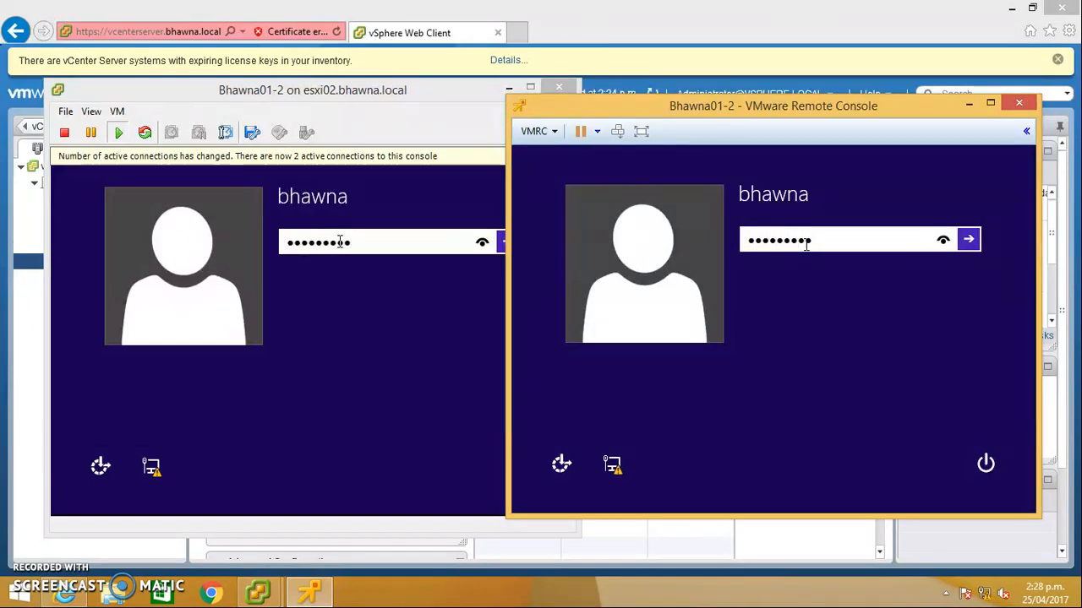
{"action": "key", "text": "Return"}
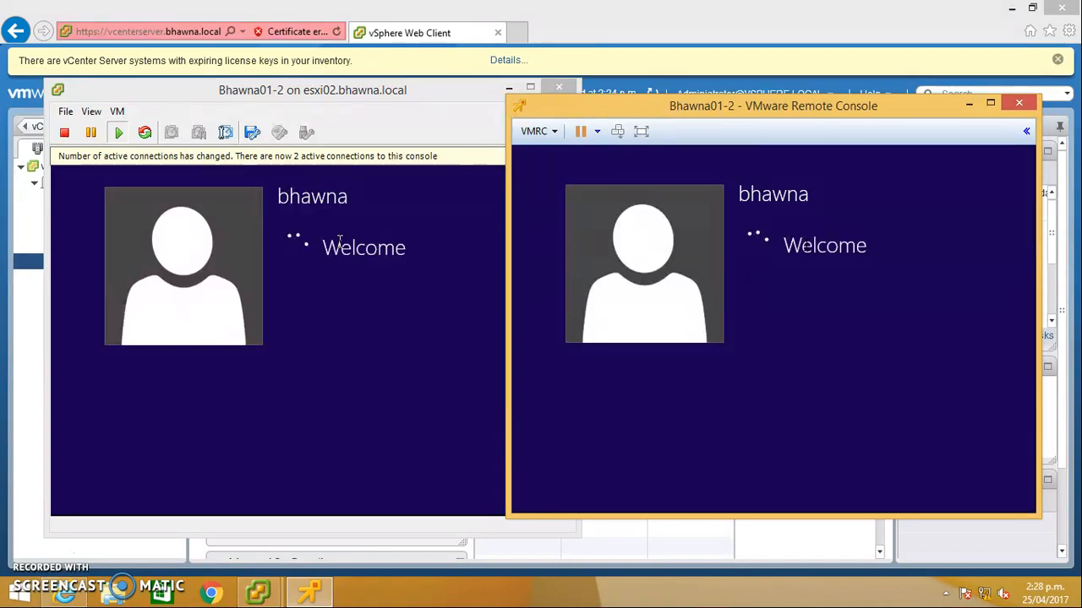
Step: Search for cmd in the guest's Start screen and open a Command Prompt on its desktop
{"action": "left_click", "coordinate": [799, 241]}
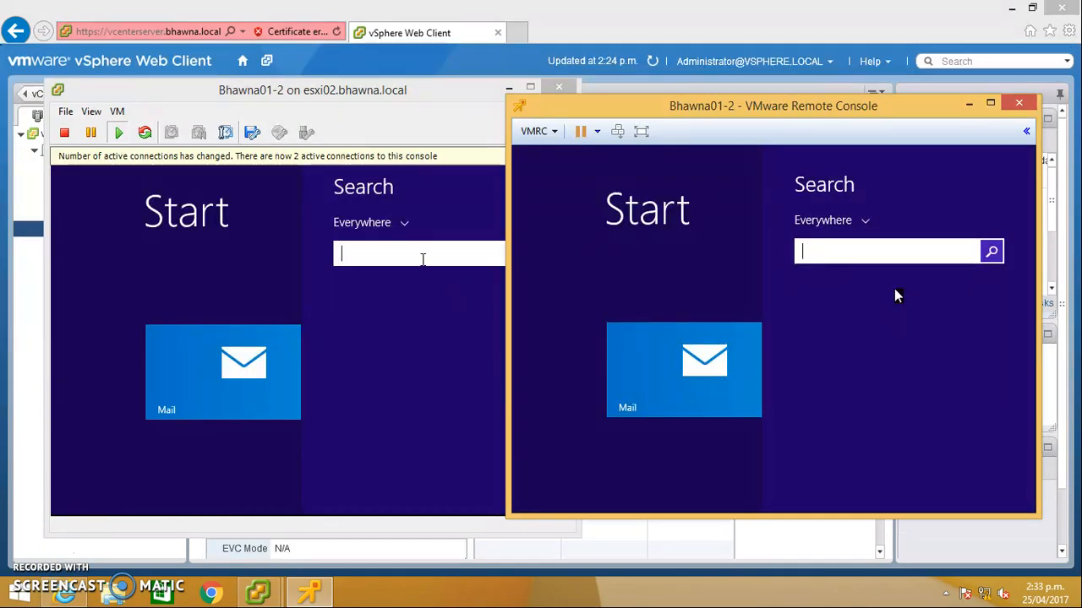
{"action": "type", "text": "cmd"}
{"action": "key", "text": "Escape"}
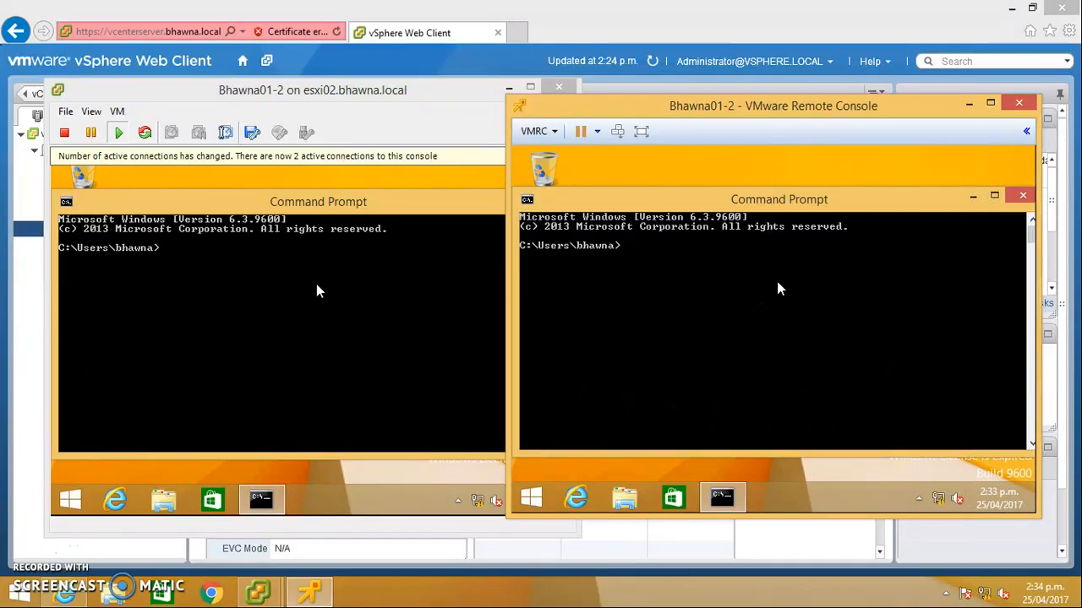
Step: Run ipconfig in the guest's Command Prompt to look up its IPv4 address
{"action": "type", "text": "ping"}
{"action": "key", "text": "BackSpace"}
{"action": "key", "text": "BackSpace"}
{"action": "key", "text": "BackSpace"}
{"action": "key", "text": "BackSpace"}
{"action": "key", "text": "BackSpace"}
{"action": "type", "text": "ipconfig"}
{"action": "key", "text": "Return"}
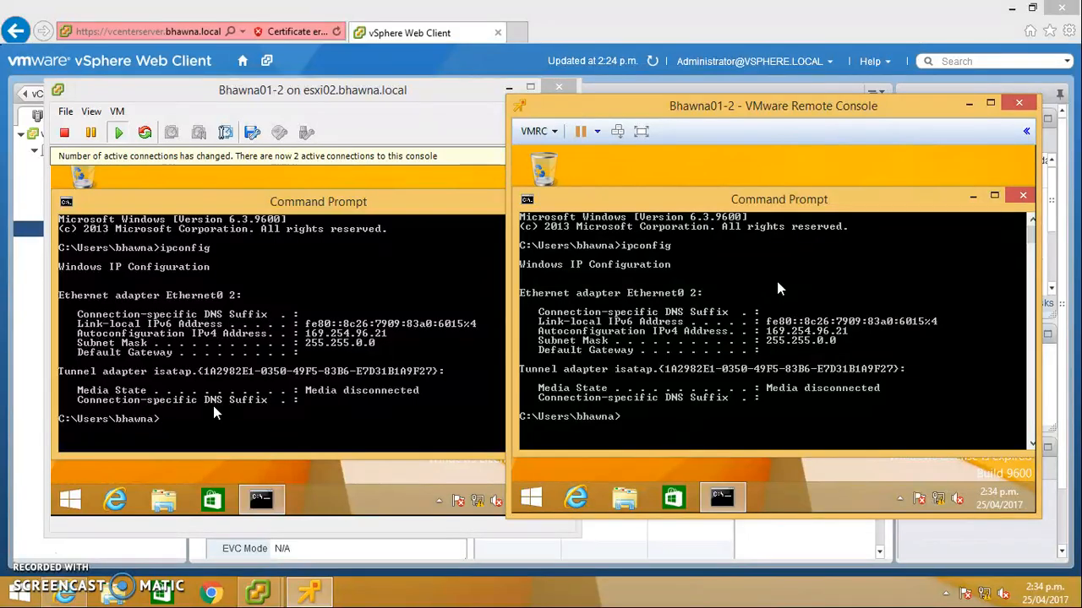
Step: Start a continuous ping in the guest with ping -t 169.254.96.21
{"action": "type", "text": "ping -t 169.254."}
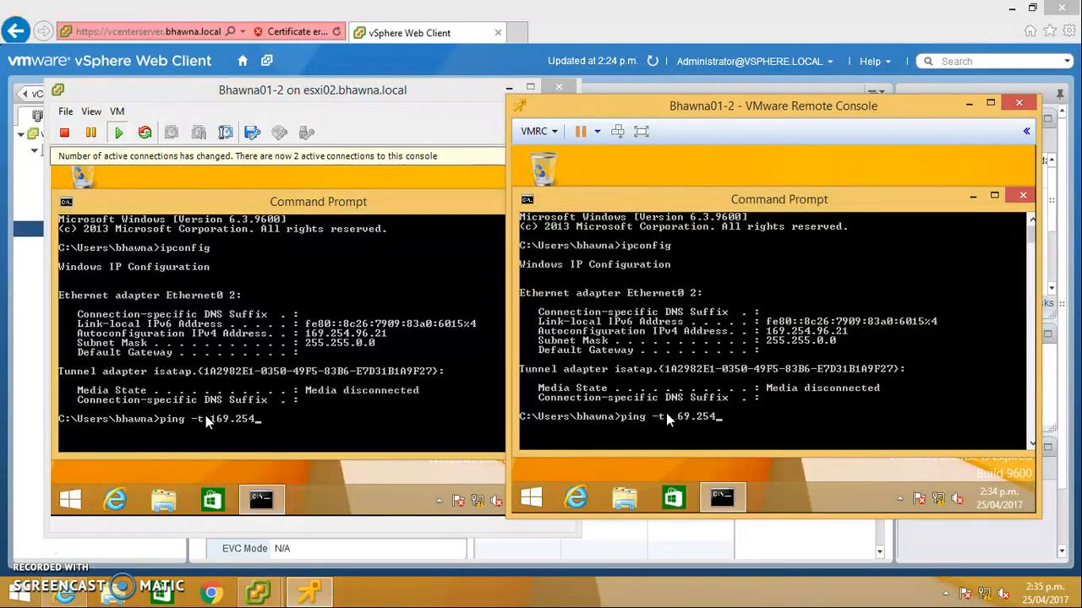
{"action": "type", "text": "96.21"}
{"action": "key", "text": "Return"}
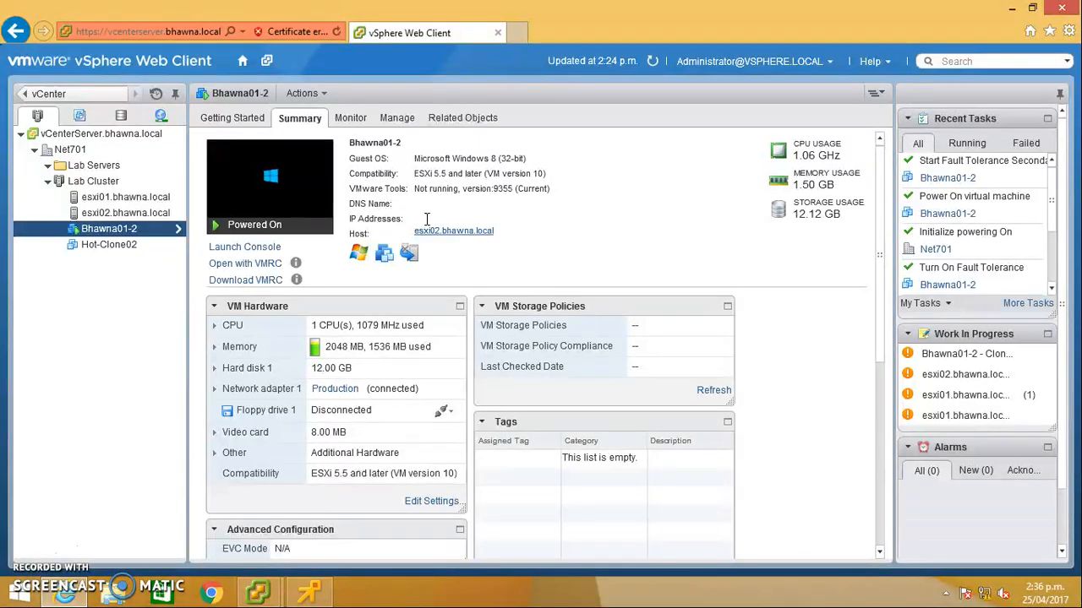
Step: Run a Fault Tolerance Test Failover on the selected virtual machine in the vSphere Web Client
{"action": "right_click", "coordinate": [106, 229]}
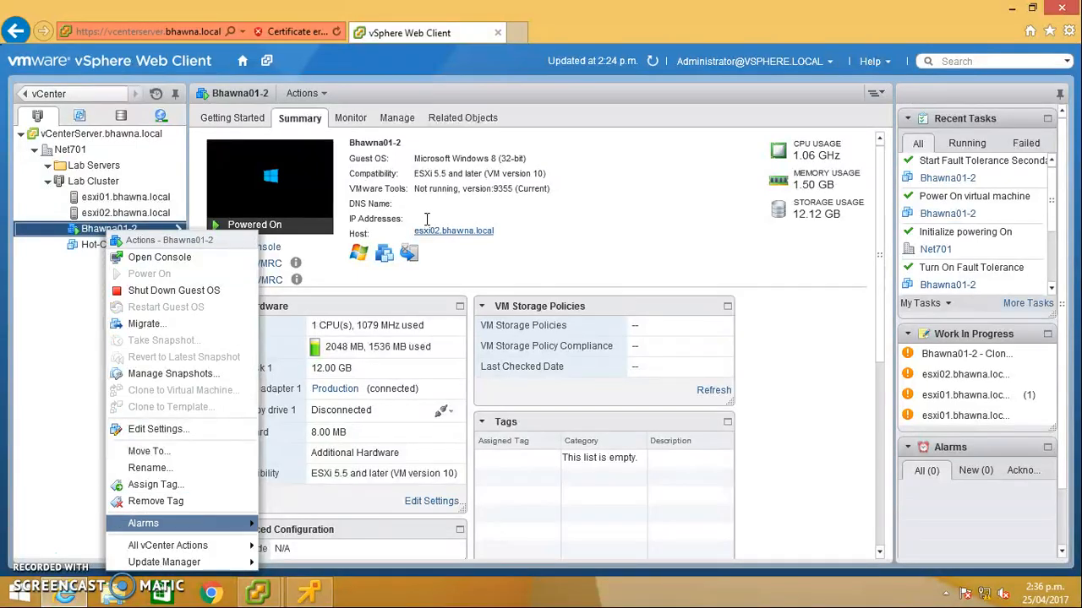
{"action": "mouse_move", "coordinate": [168, 545]}
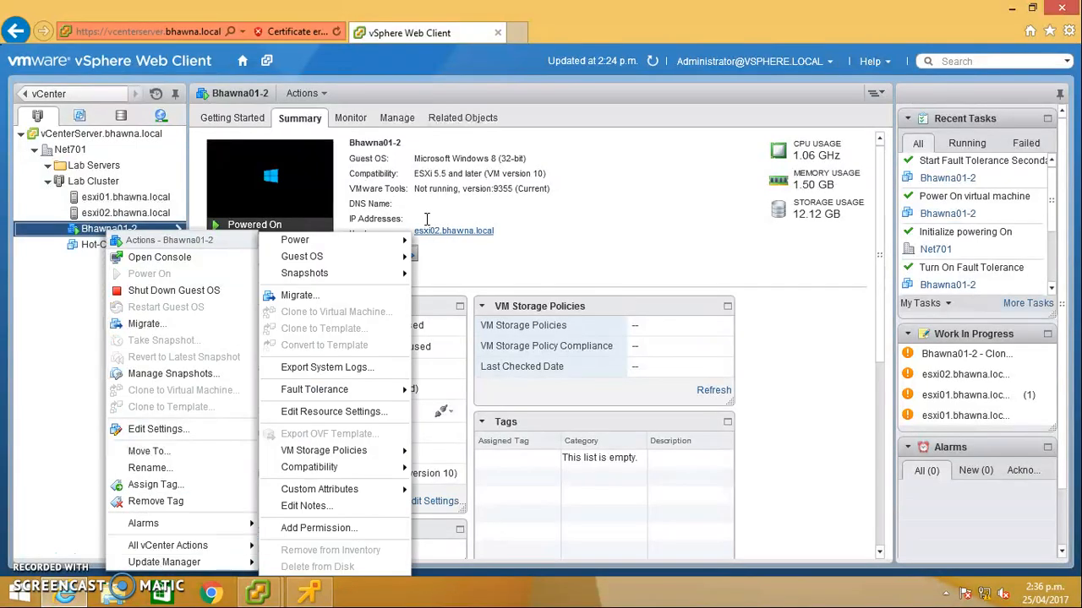
{"action": "mouse_move", "coordinate": [314, 389]}
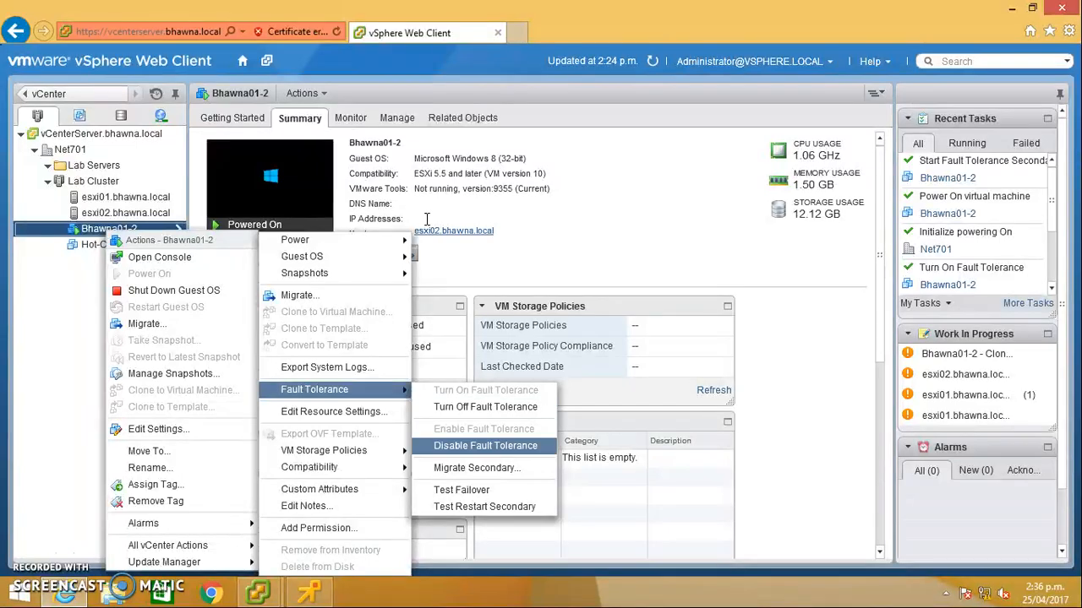
{"action": "left_click", "coordinate": [461, 490]}
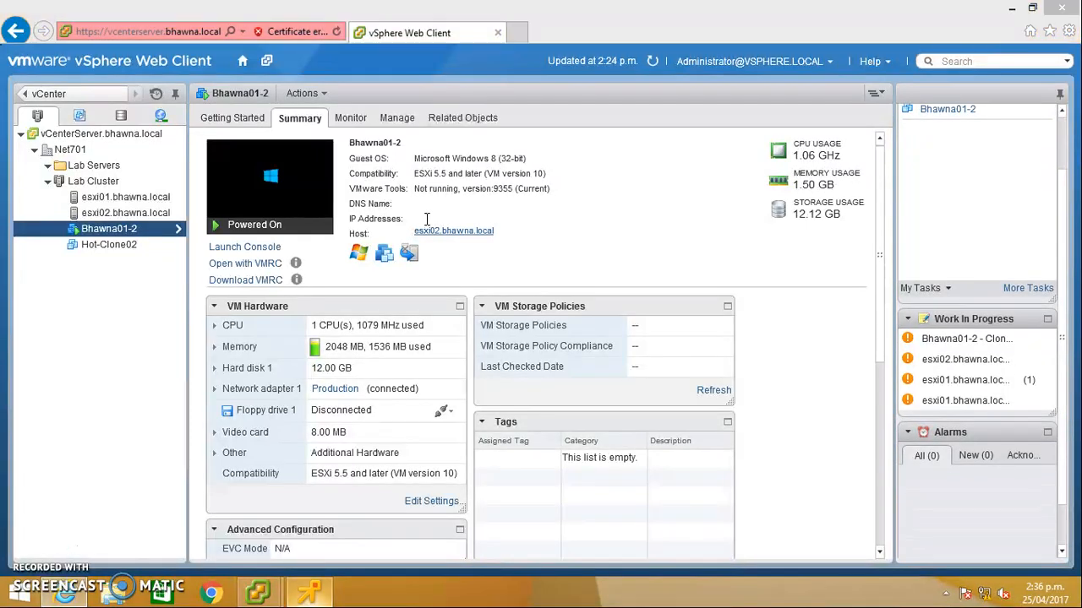
Step: Bring up the Remote Console and the esxi02 console side by side to watch the continuous ping during the failover
{"action": "mouse_move", "coordinate": [257, 592]}
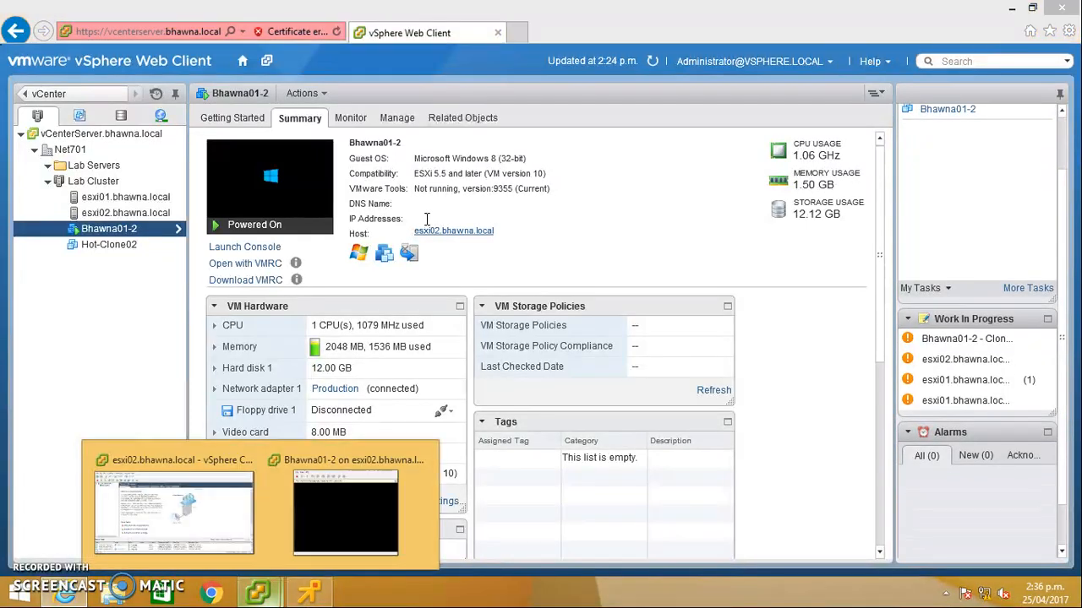
{"action": "left_click", "coordinate": [311, 594]}
{"action": "mouse_move", "coordinate": [262, 592]}
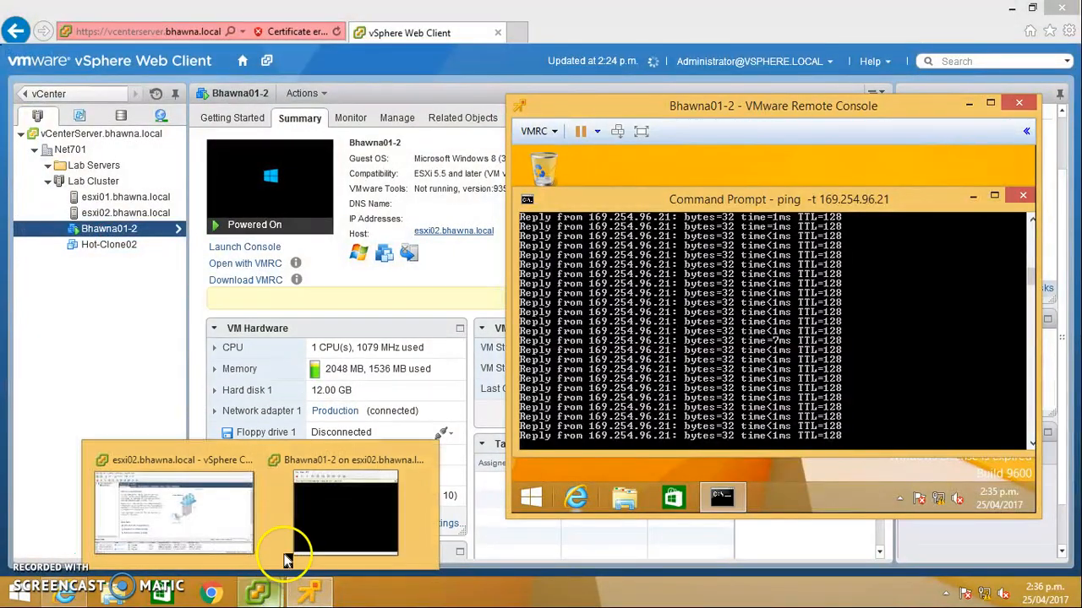
{"action": "left_click", "coordinate": [292, 550]}
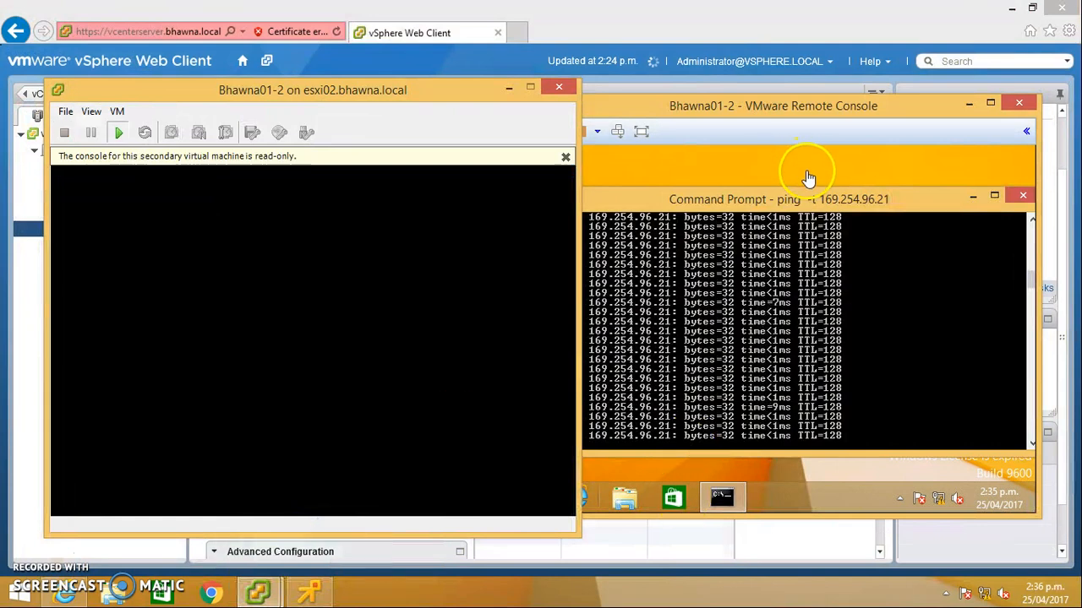
{"action": "left_click", "coordinate": [819, 114]}
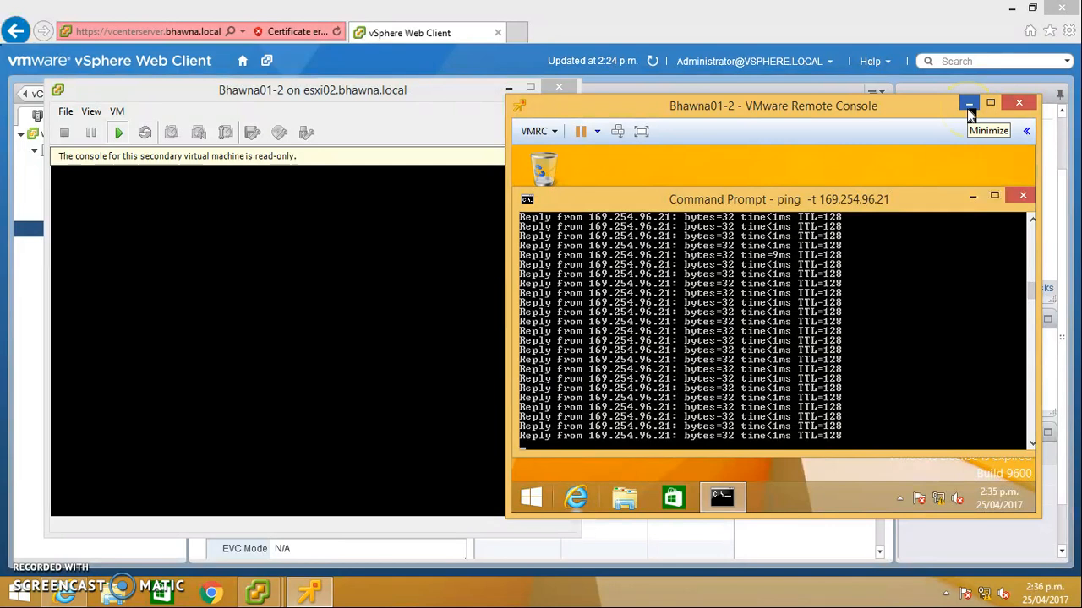
Step: Minimize both consoles and check the virtual machine's current host, Fault Tolerance status and secondary location in its summary
{"action": "left_click", "coordinate": [969, 103]}
{"action": "left_click", "coordinate": [441, 147]}
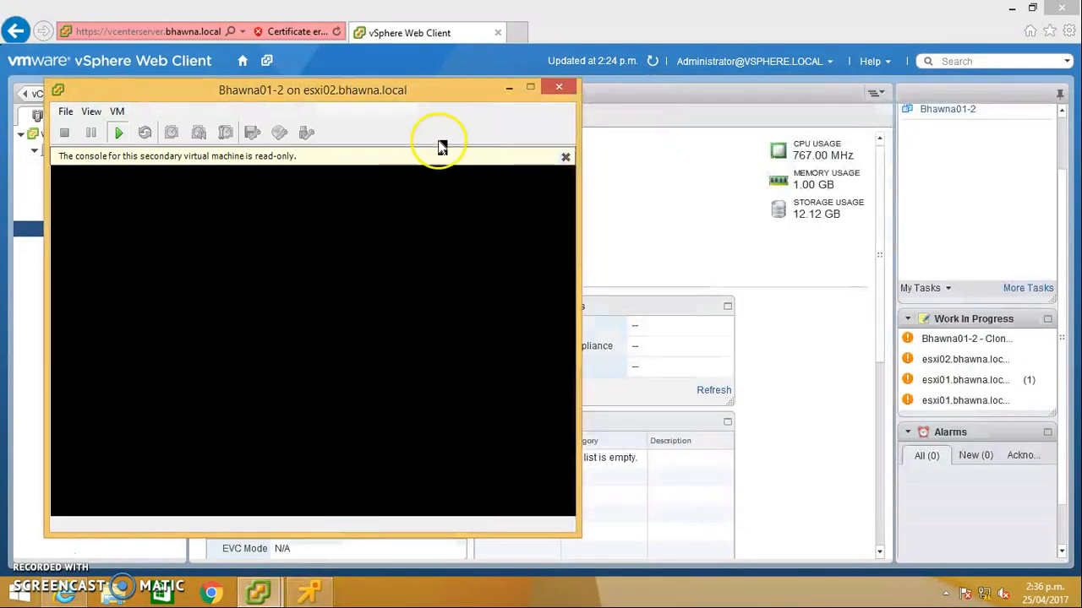
{"action": "left_click", "coordinate": [508, 88]}
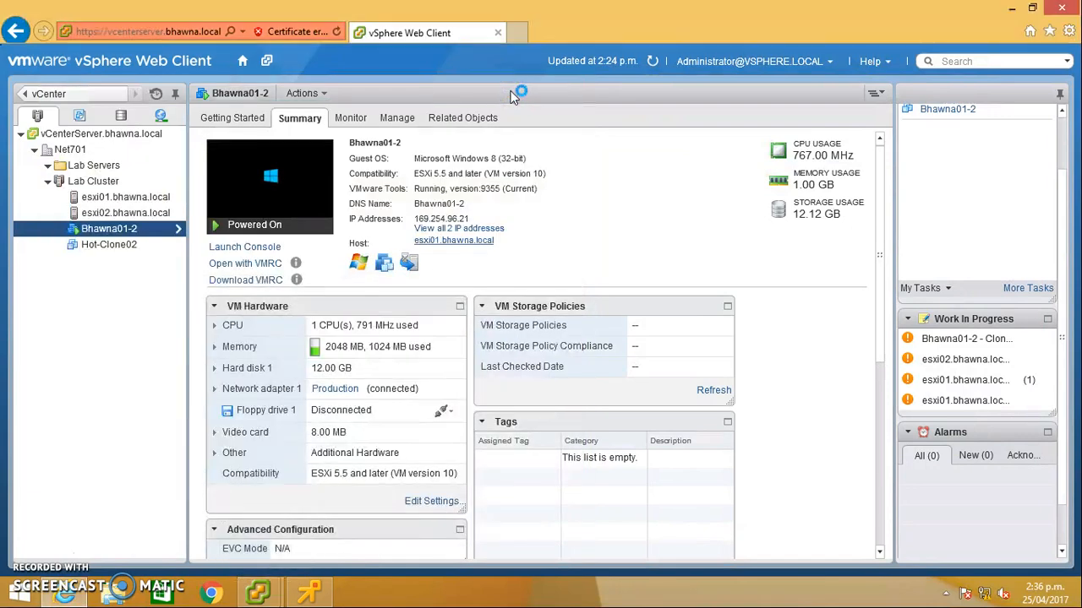
{"action": "left_click", "coordinate": [121, 296]}
{"action": "left_click_drag", "start_coordinate": [883, 267], "coordinate": [880, 403]}
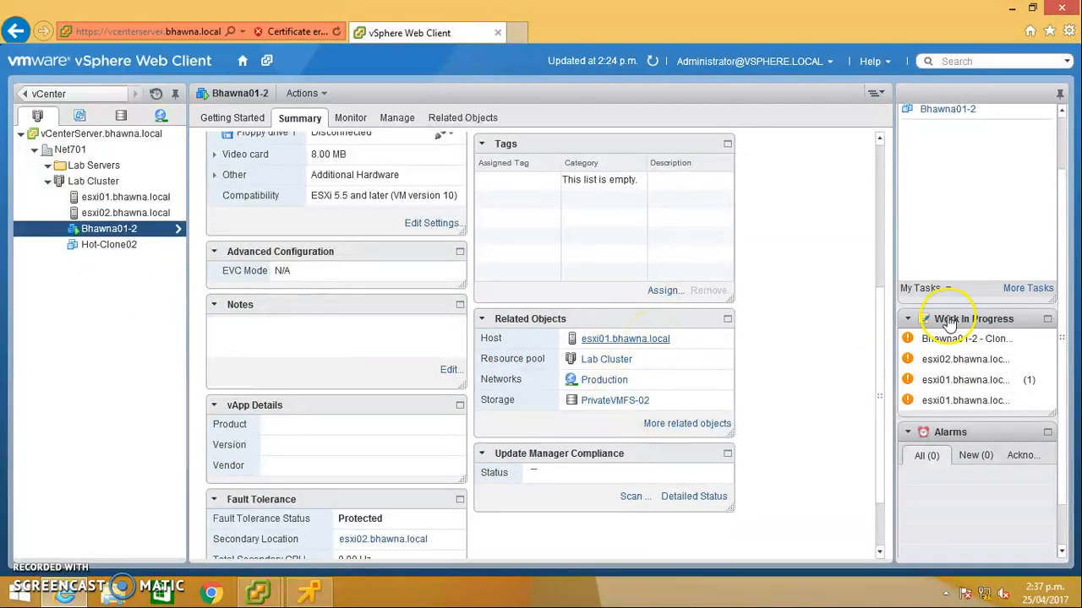
{"action": "left_click_drag", "start_coordinate": [880, 359], "coordinate": [881, 395]}
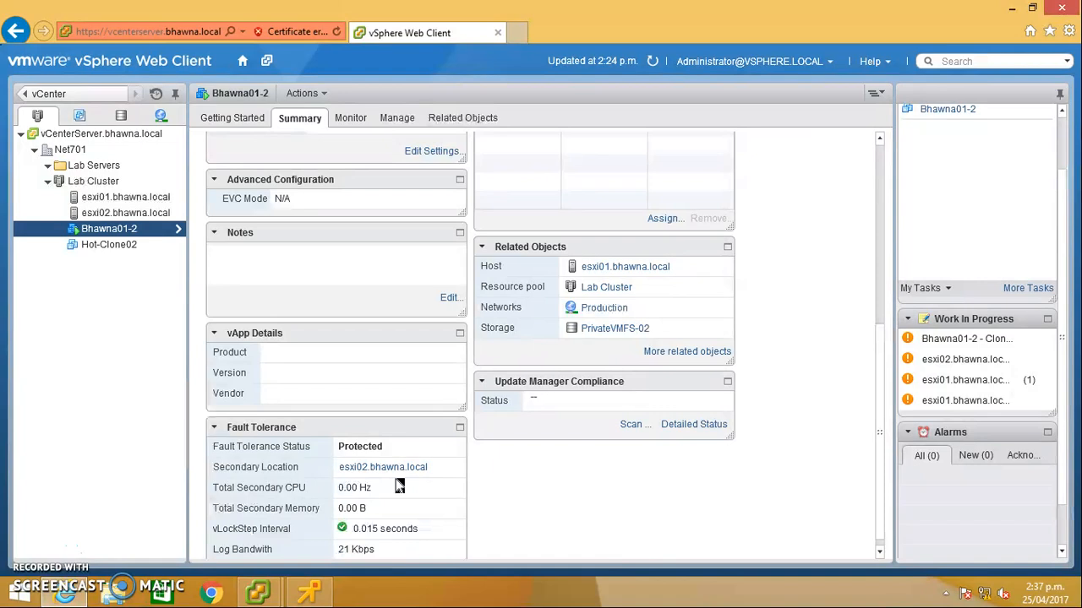
Step: Turn off Fault Tolerance for the virtual machine and confirm removing its protection and historical data
{"action": "right_click", "coordinate": [106, 229]}
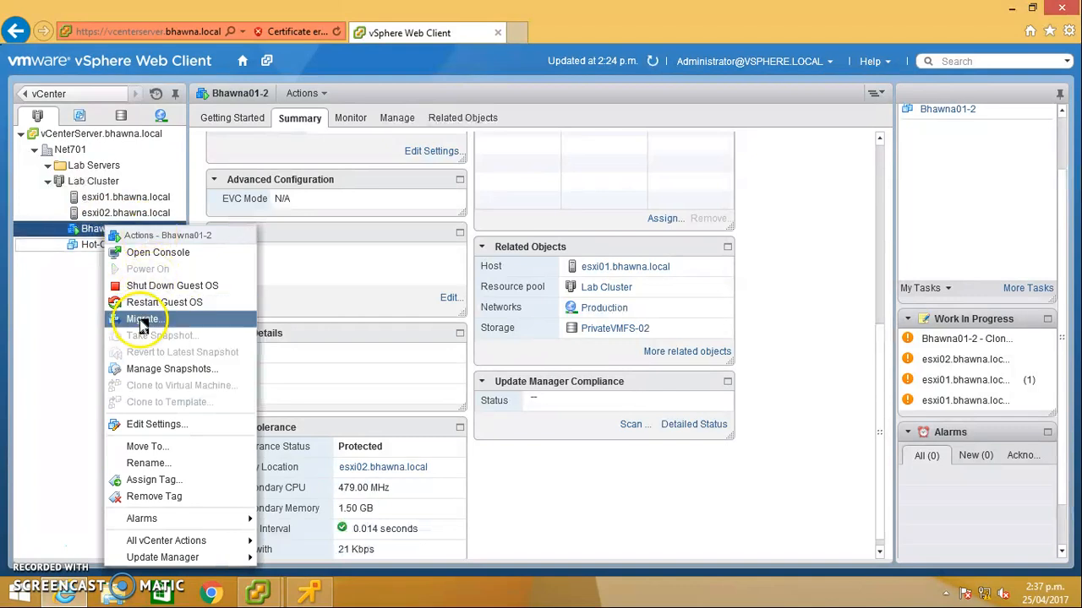
{"action": "mouse_move", "coordinate": [150, 545]}
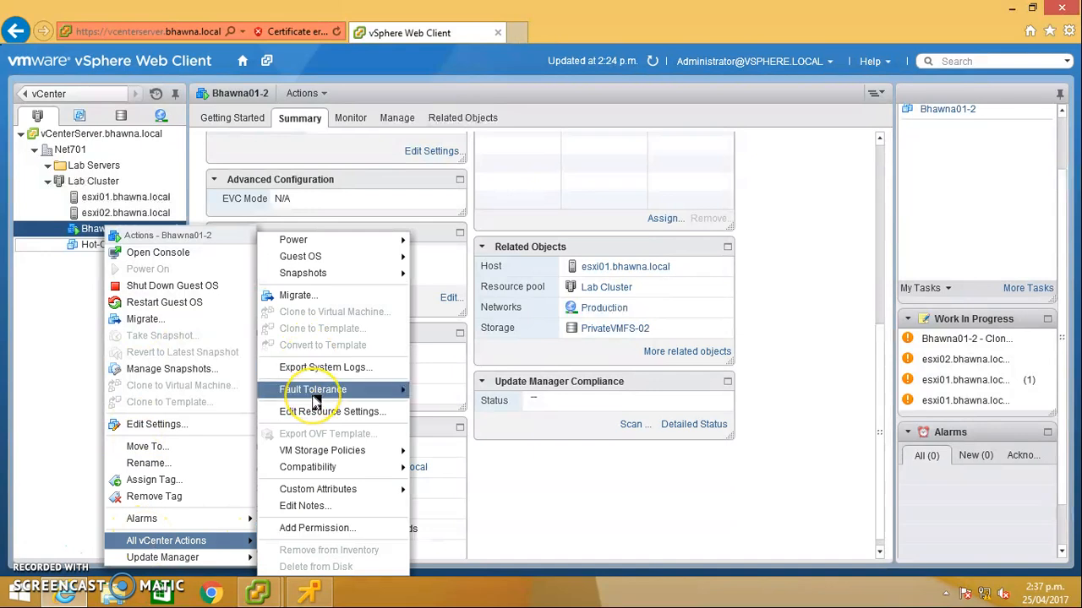
{"action": "mouse_move", "coordinate": [315, 400]}
{"action": "left_click", "coordinate": [443, 411]}
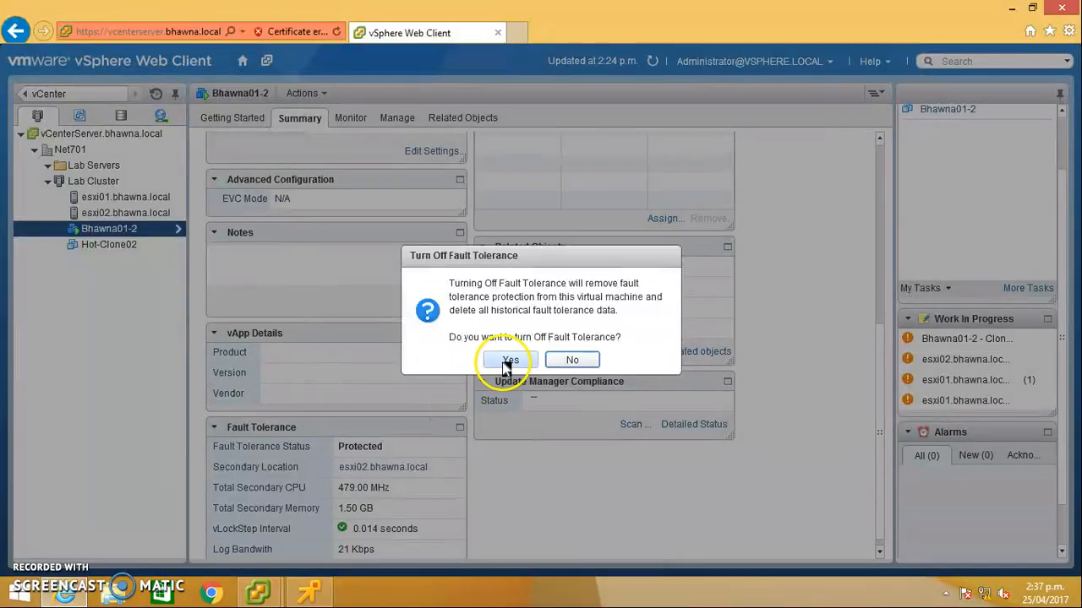
{"action": "left_click", "coordinate": [508, 361]}
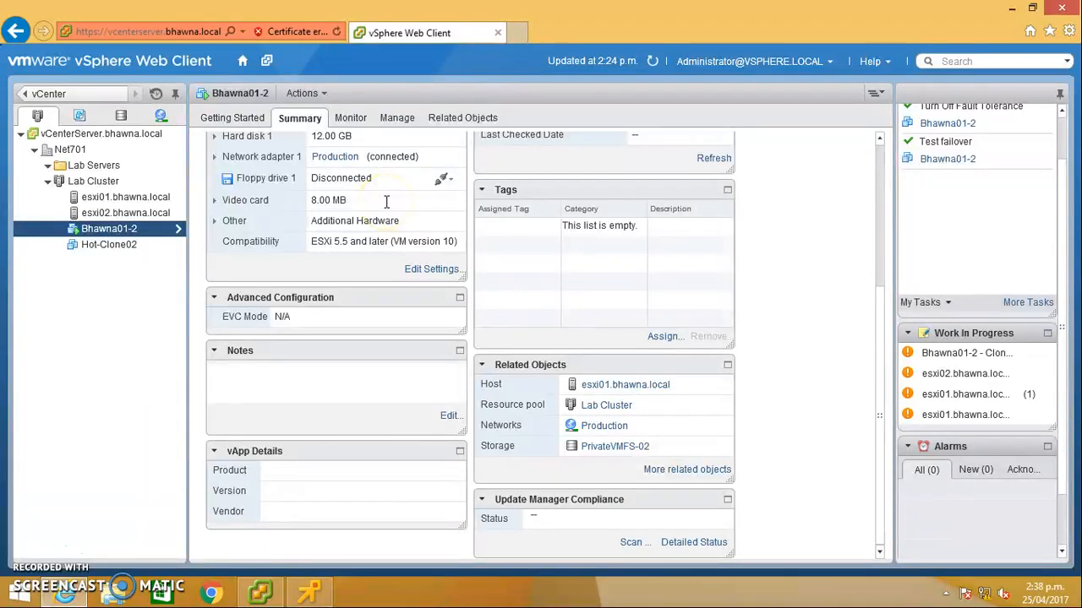
Step: Edit the virtual machine's resource settings to set its memory reservation to 0 MB
{"action": "left_click", "coordinate": [881, 150]}
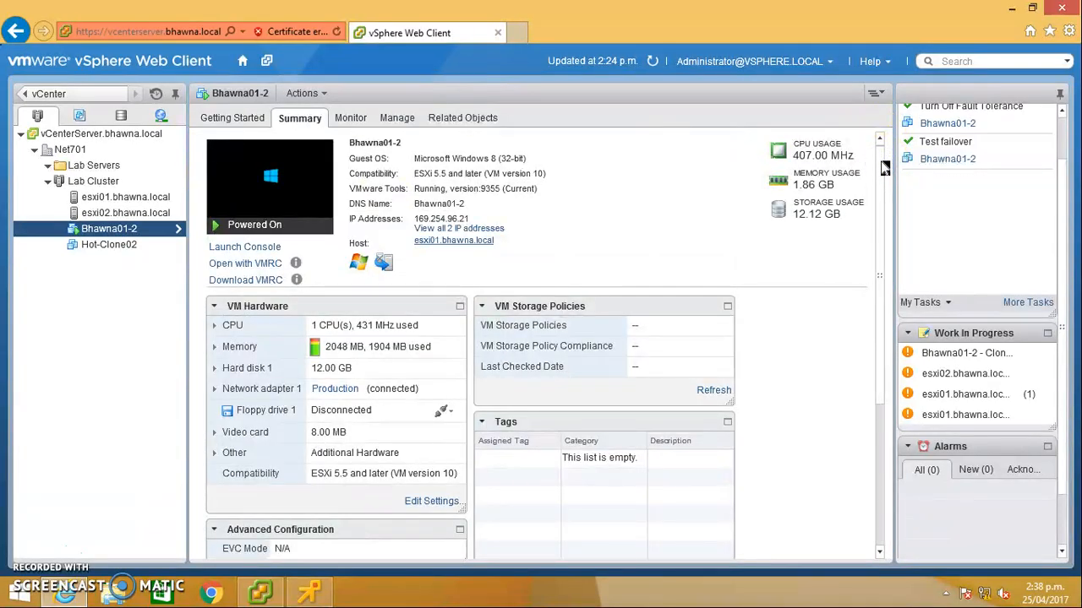
{"action": "left_click", "coordinate": [118, 229]}
{"action": "right_click", "coordinate": [119, 229]}
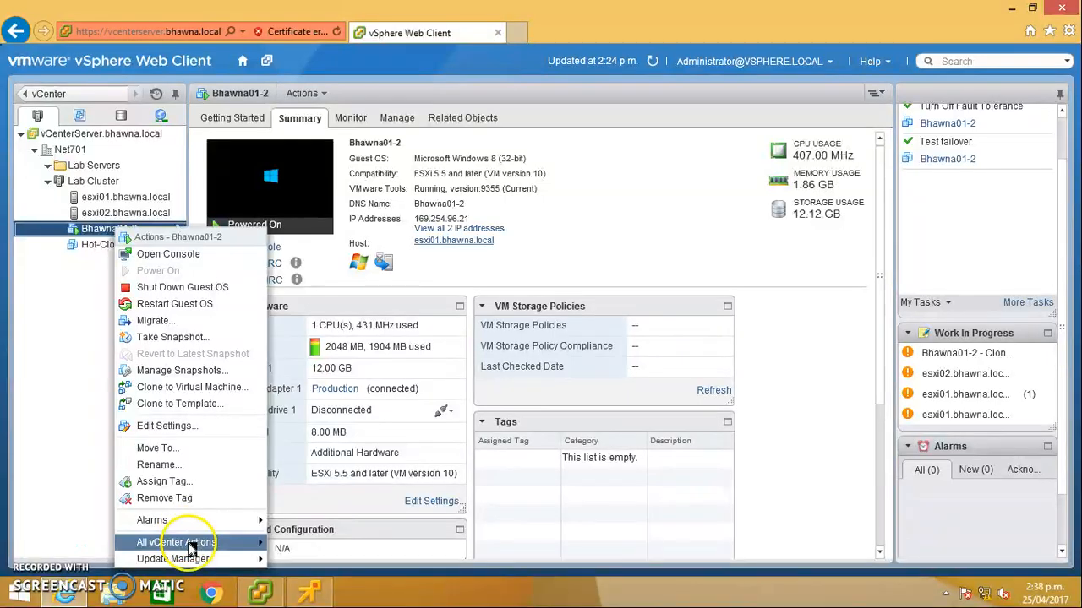
{"action": "mouse_move", "coordinate": [191, 543]}
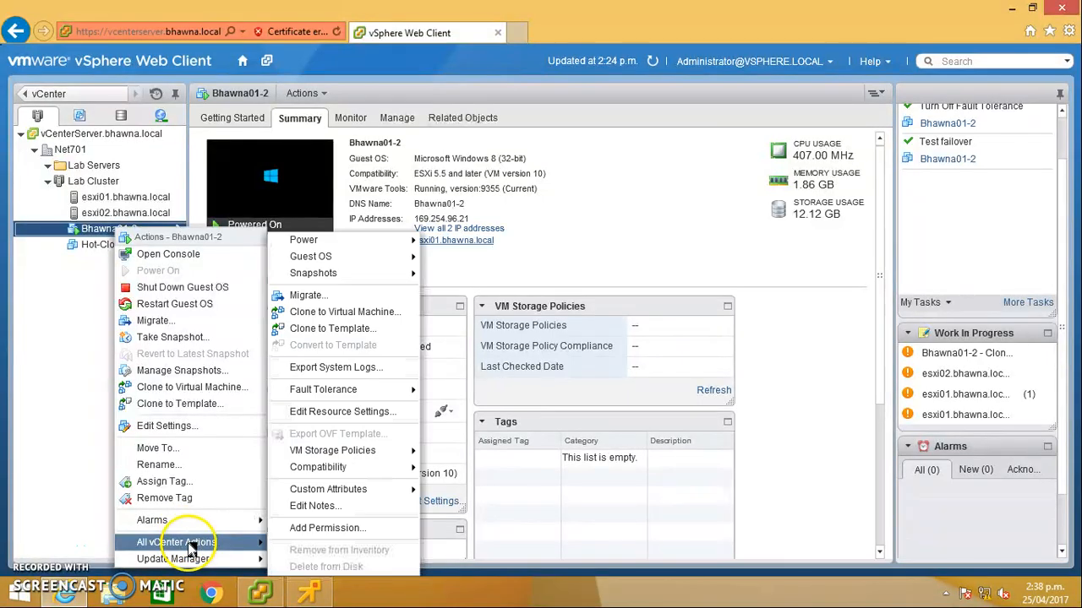
{"action": "left_click", "coordinate": [298, 421]}
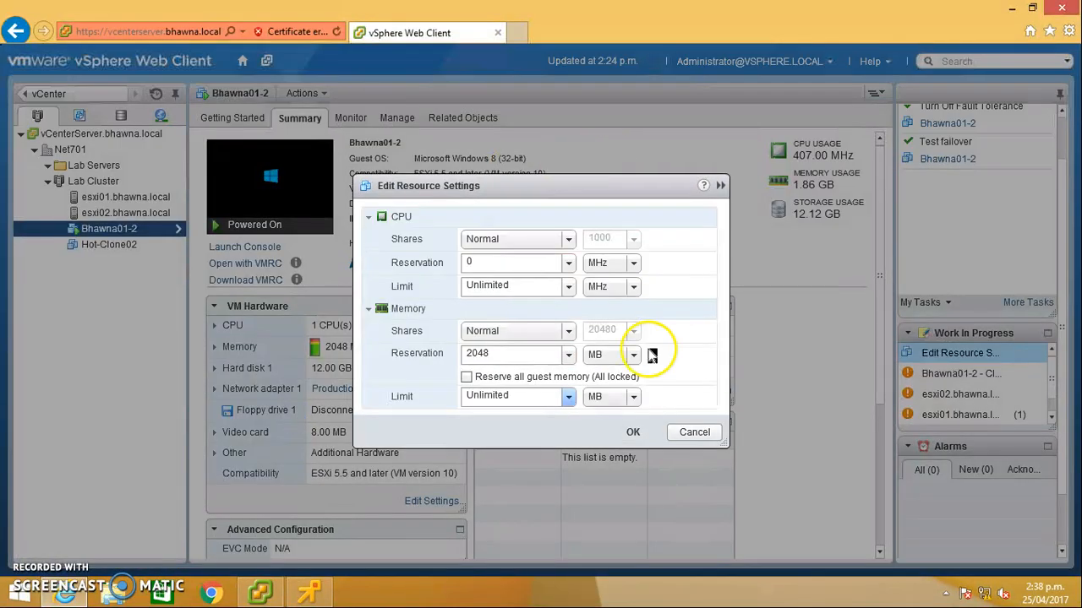
{"action": "left_click", "coordinate": [539, 354]}
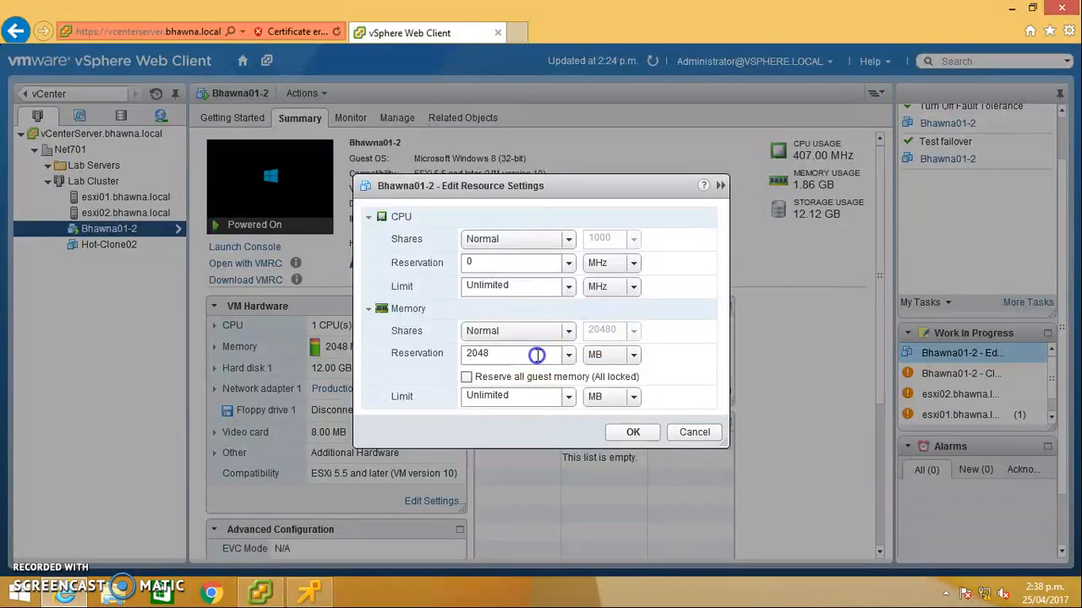
{"action": "key", "text": "BackSpace"}
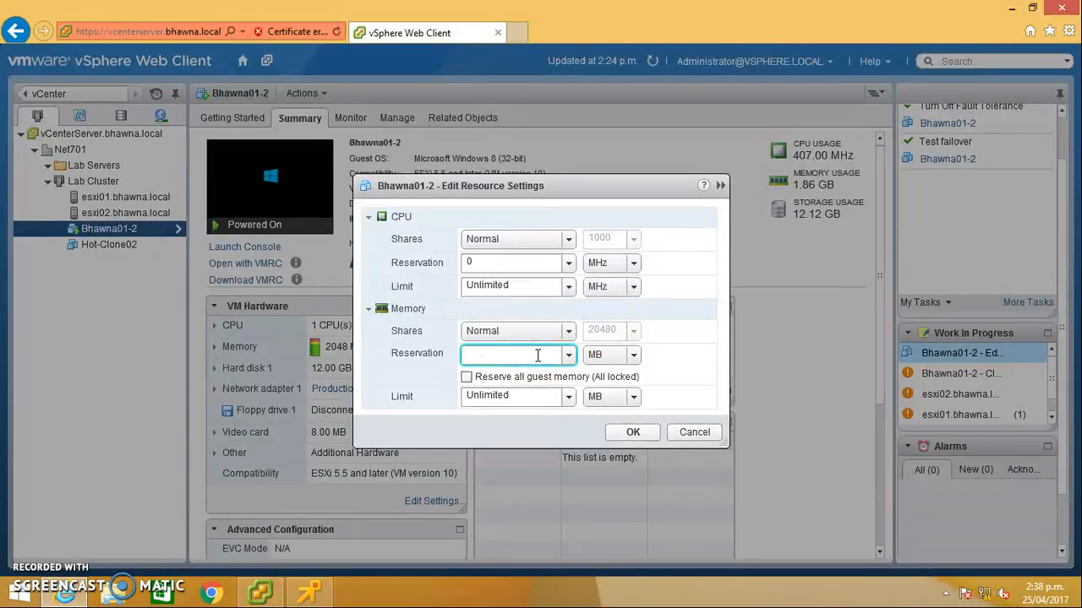
{"action": "type", "text": "0"}
{"action": "left_click", "coordinate": [643, 433]}
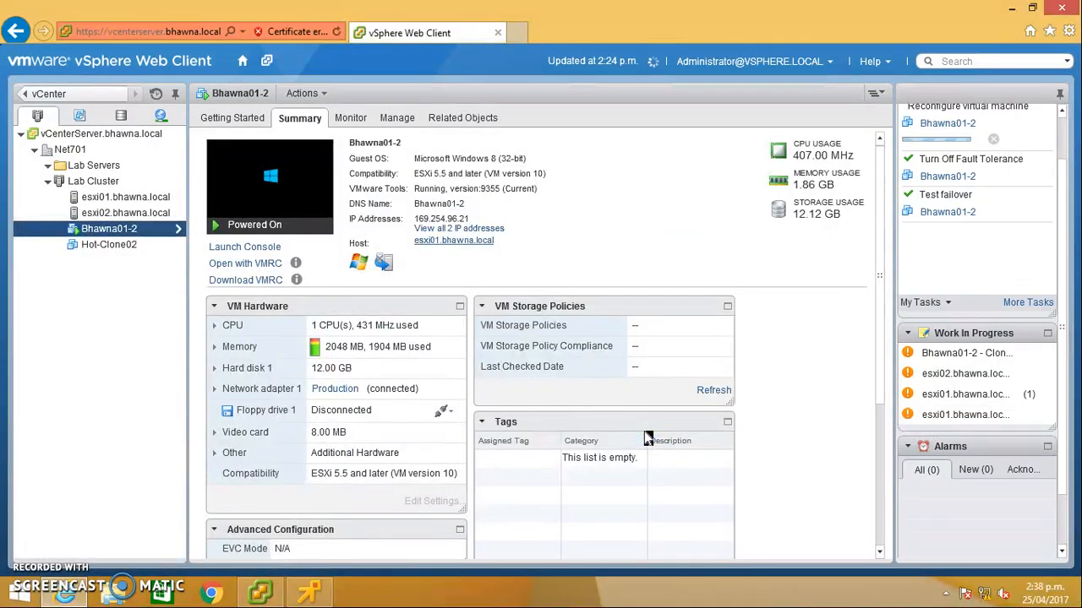